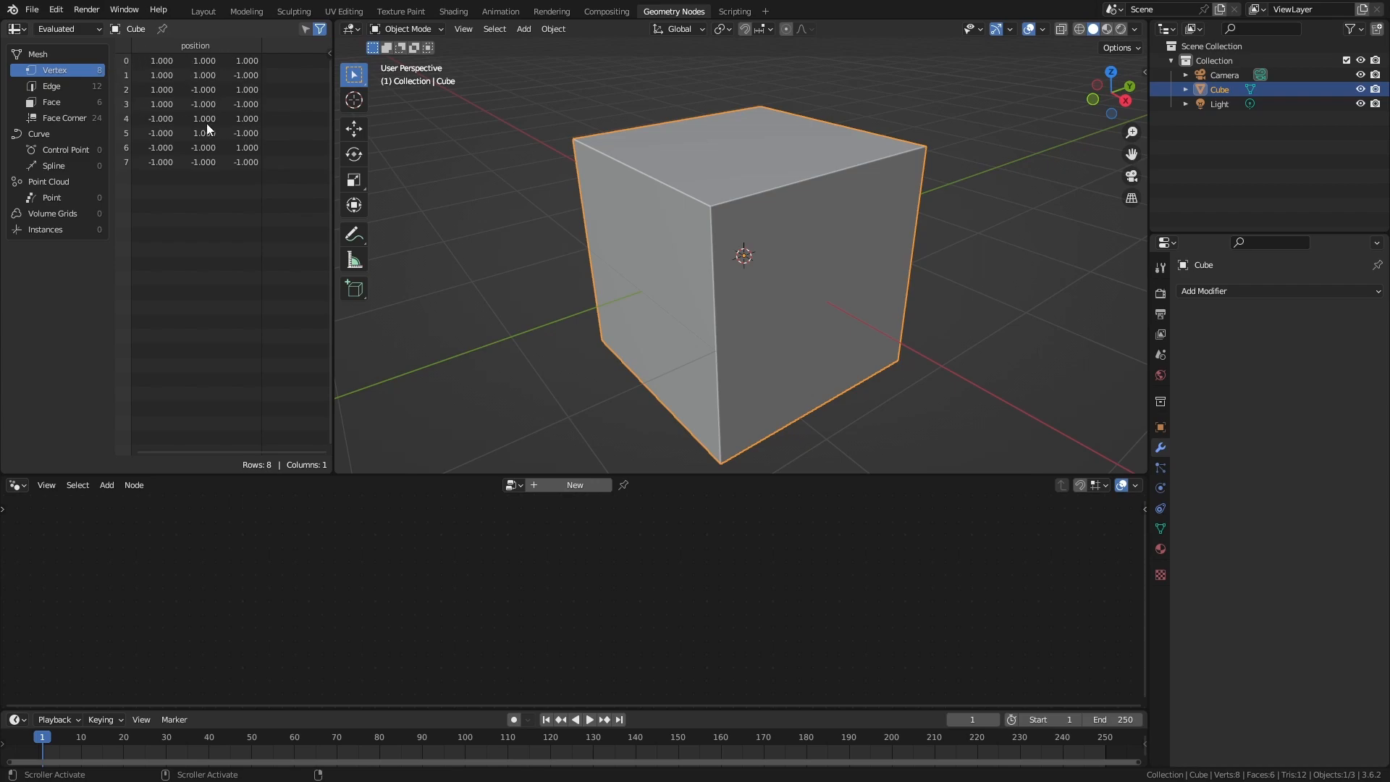
# Examine the default cube in front view and in perspective, comparing it with the vertex position table.
pyautogui.moveTo(741, 204); pyautogui.dragTo(796, 247, button='middle')
pyautogui.scroll(-4, 796, 246)
pyautogui.press('KP_1')
pyautogui.scroll(-5, 784, 206)
pyautogui.scroll(4, 746, 159)
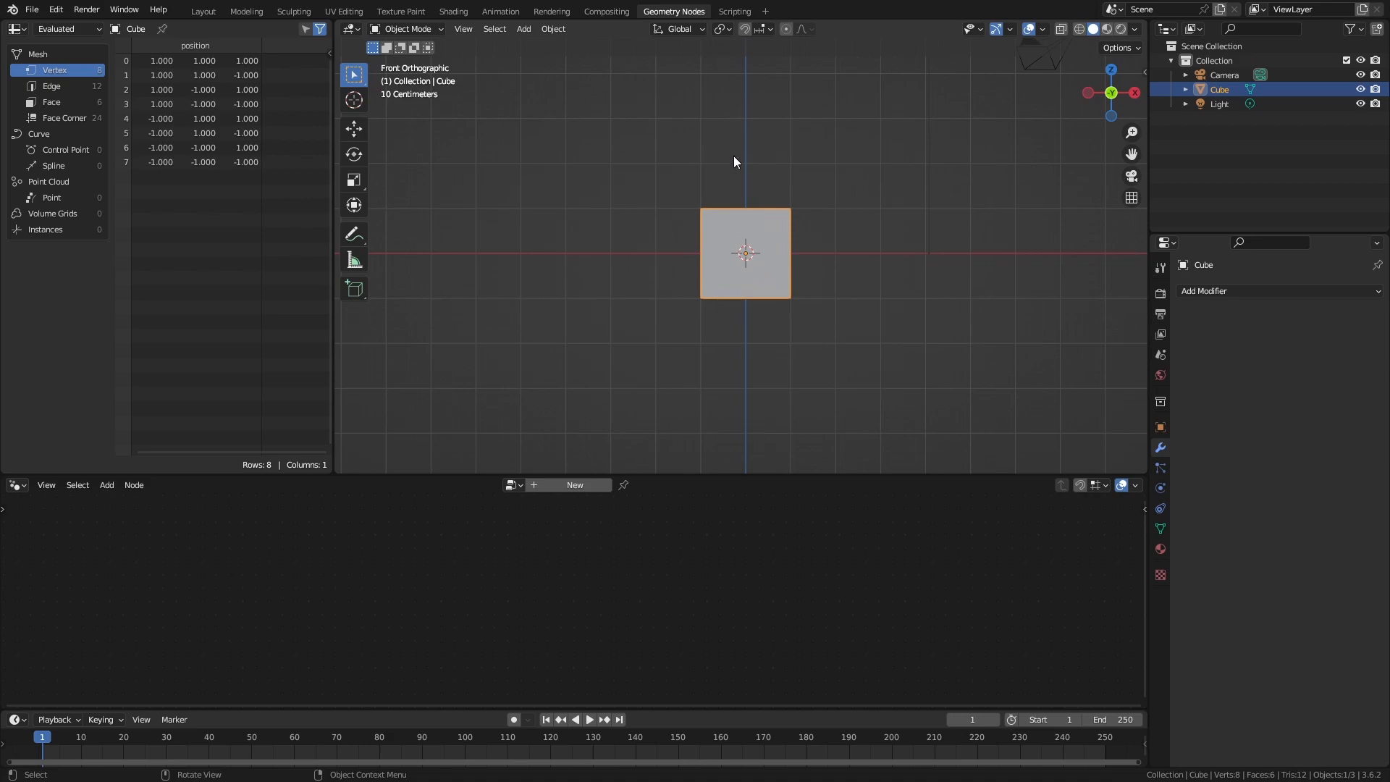
pyautogui.moveTo(1023, 246); pyautogui.dragTo(763, 302, button='middle')
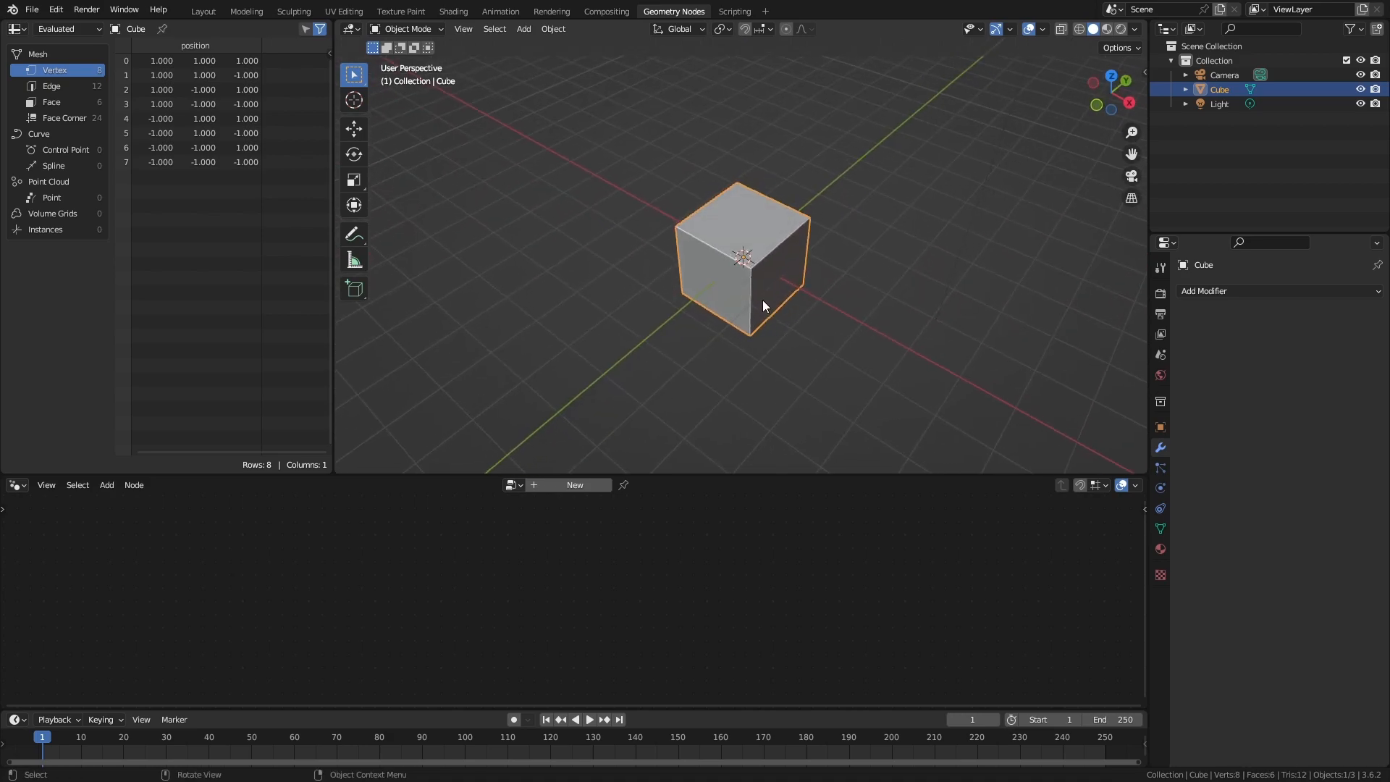
pyautogui.scroll(5, 762, 297)
pyautogui.scroll(-3, 762, 298)
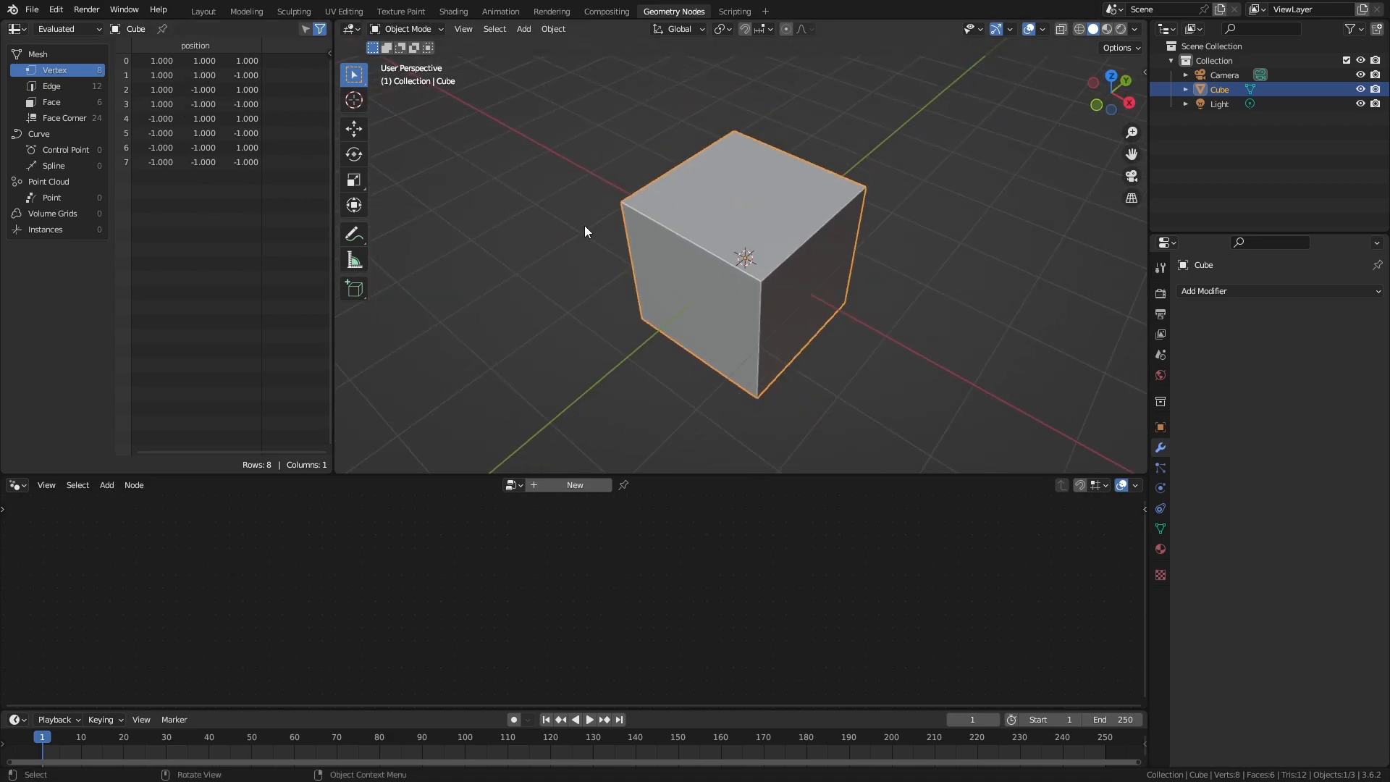
# Examine the cube's corner vertices in Edit Mode against the vertex position table, then return to Object Mode.
pyautogui.press('Tab')
pyautogui.moveTo(684, 302); pyautogui.dragTo(888, 238, button='middle')
pyautogui.scroll(3, 680, 263)
pyautogui.click(693, 184)
pyautogui.scroll(-2, 690, 287)
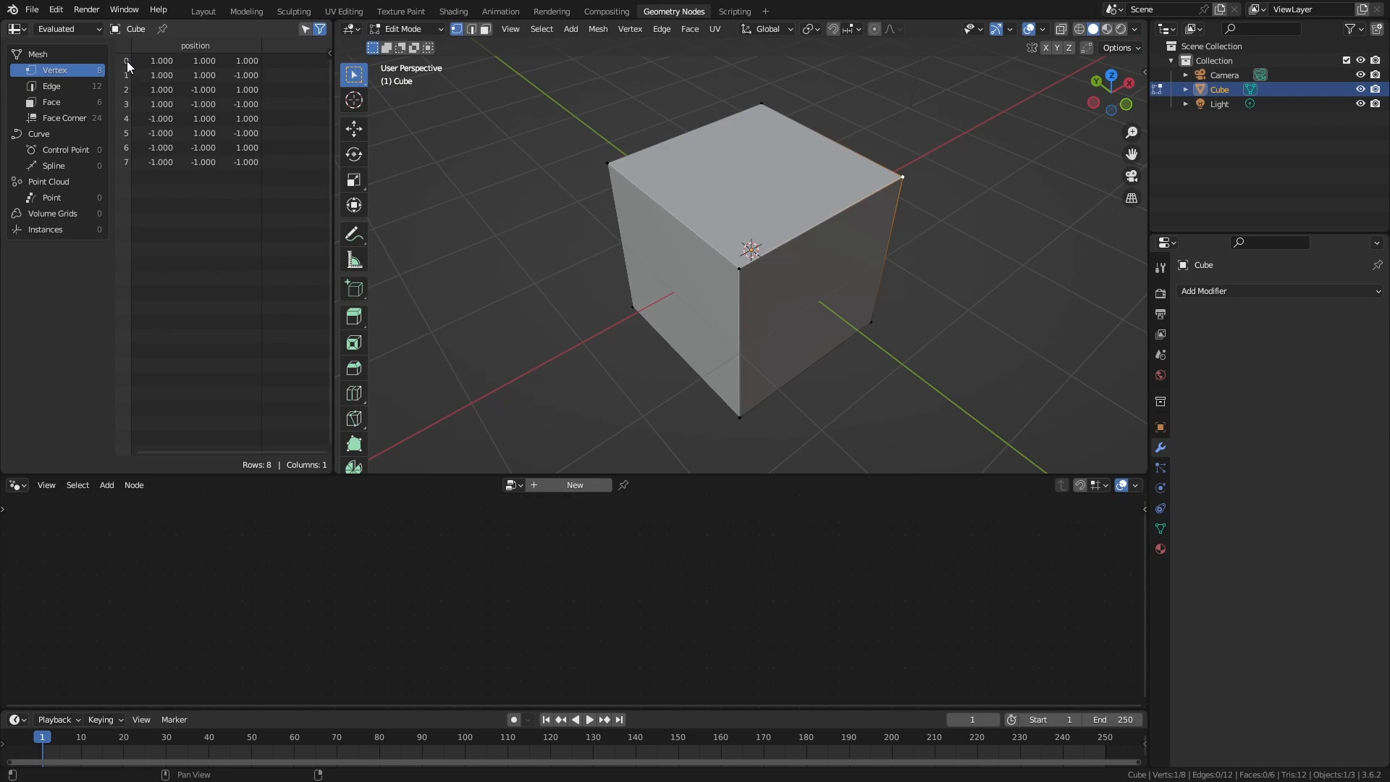
pyautogui.moveTo(714, 234); pyautogui.dragTo(744, 231, button='middle')
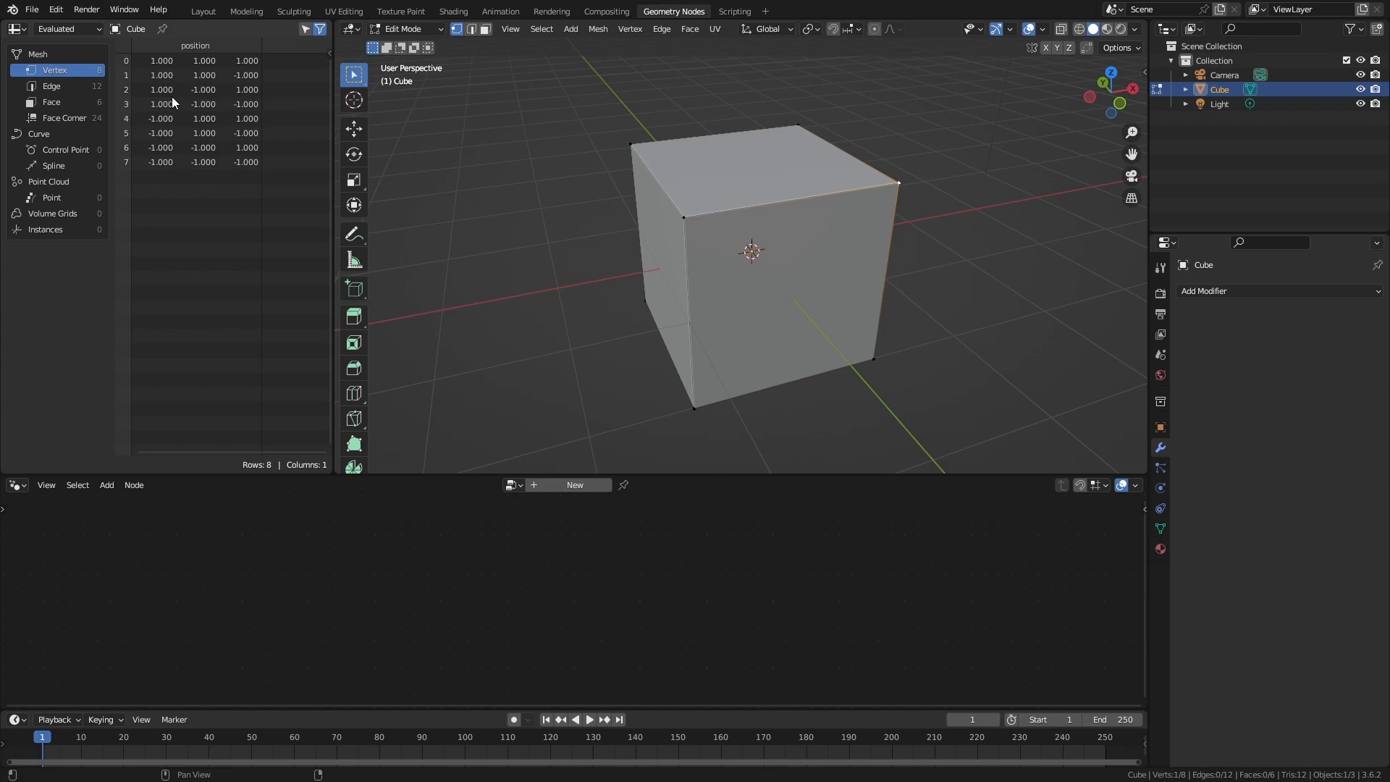
pyautogui.moveTo(721, 176); pyautogui.dragTo(563, 172, button='middle')
pyautogui.moveTo(797, 219); pyautogui.dragTo(650, 215, button='middle')
pyautogui.press('Tab')
pyautogui.press('Tab')
pyautogui.press('Tab')
pyautogui.moveTo(754, 241); pyautogui.dragTo(793, 287, button='middle')
# Add a Subdivision Surface modifier to the cube, apply it and inspect the resulting vertices in Edit Mode.
pyautogui.click(1275, 291)
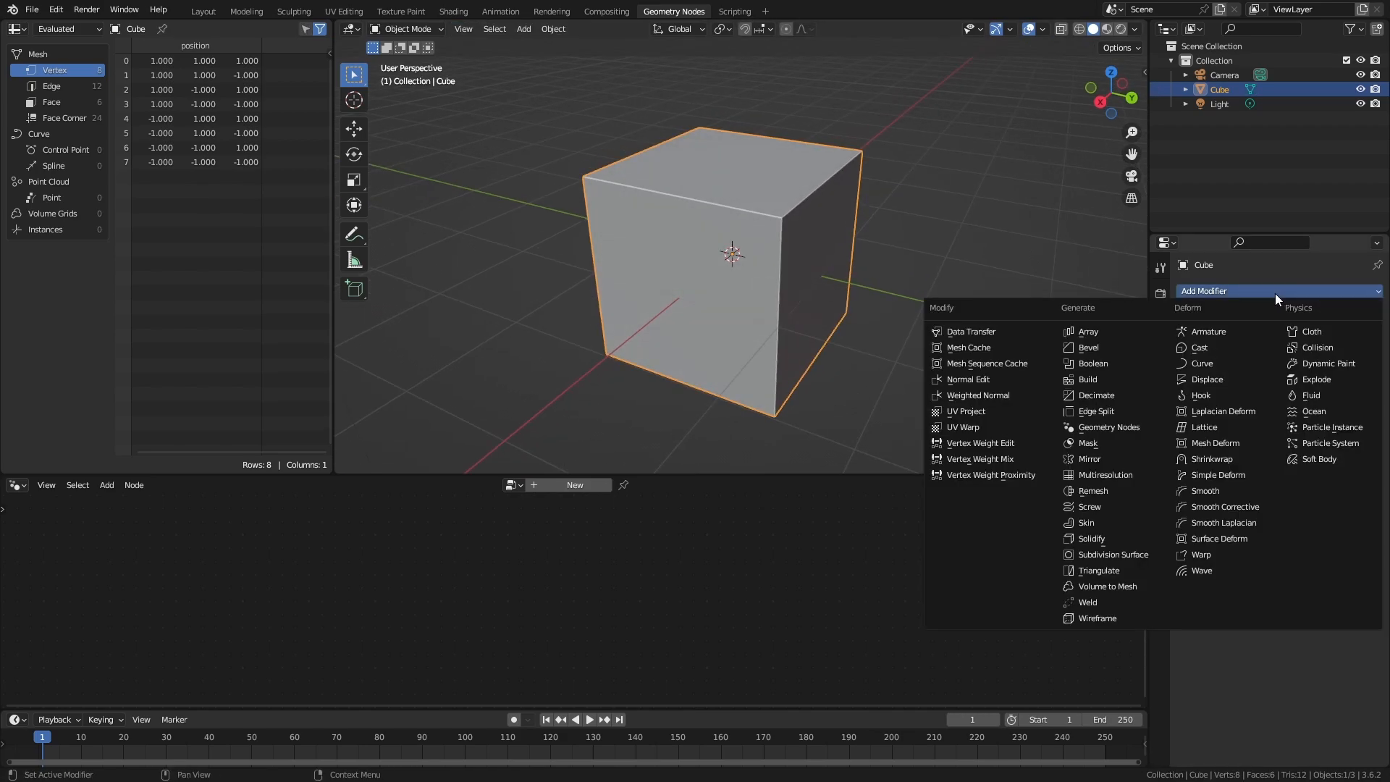
pyautogui.click(1127, 558)
pyautogui.click(1339, 315)
pyautogui.click(1267, 331)
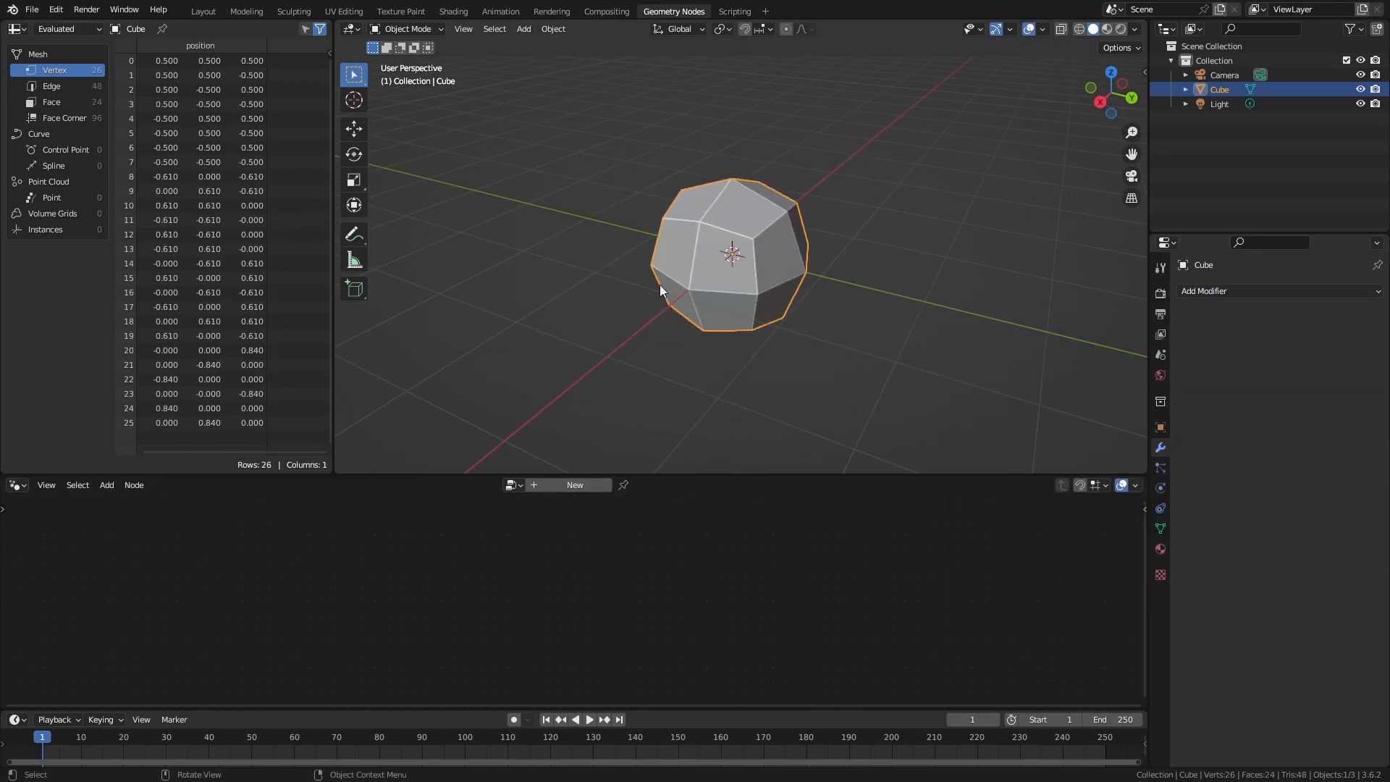
pyautogui.press('Tab')
pyautogui.moveTo(692, 288); pyautogui.dragTo(588, 280, button='middle')
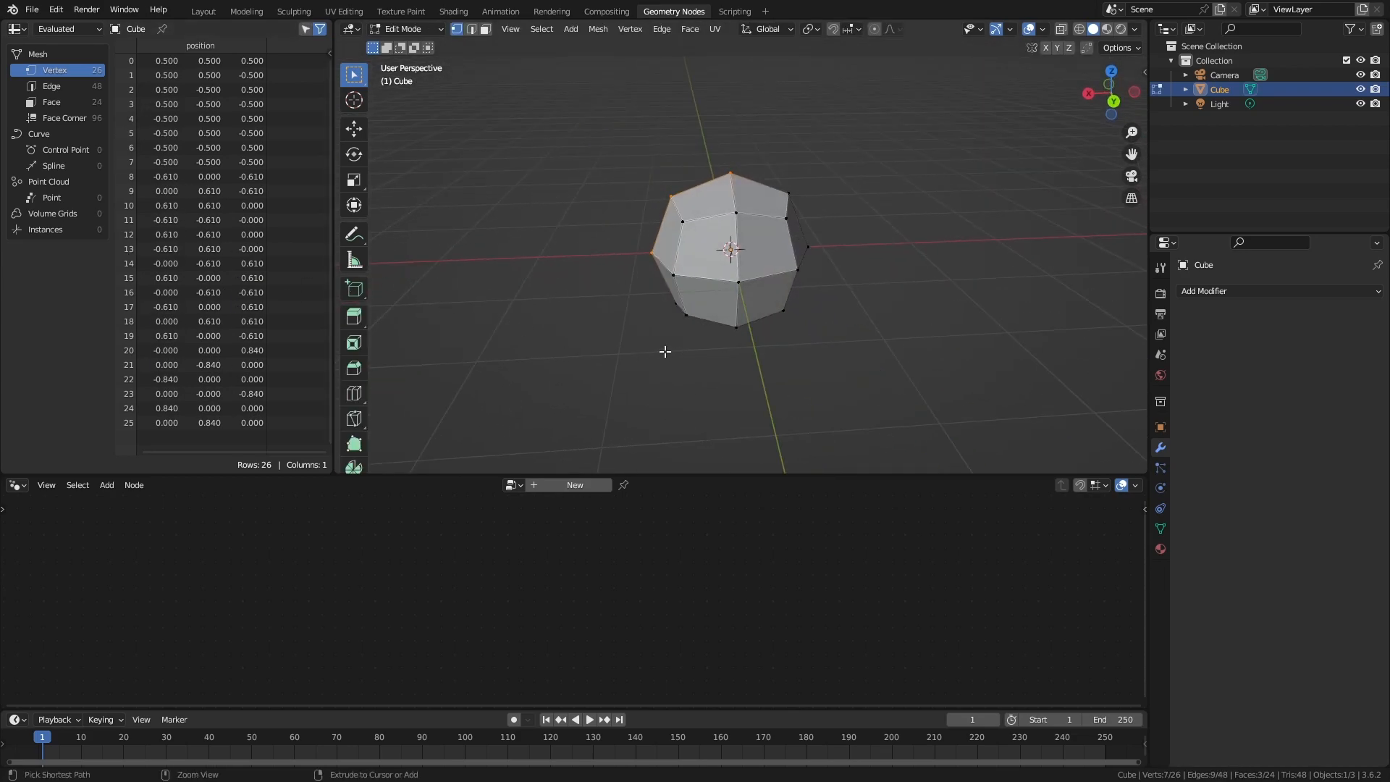
# Undo the applied Subdivision Surface modifier on the cube and return to Object Mode.
pyautogui.hotkey('ctrl', 'z')
pyautogui.hotkey('ctrl', 'z')
pyautogui.hotkey('ctrl', 'z')
# Enlarge the node editor area and create a new geometry node tree on the cube.
pyautogui.moveTo(684, 474); pyautogui.dragTo(684, 348)
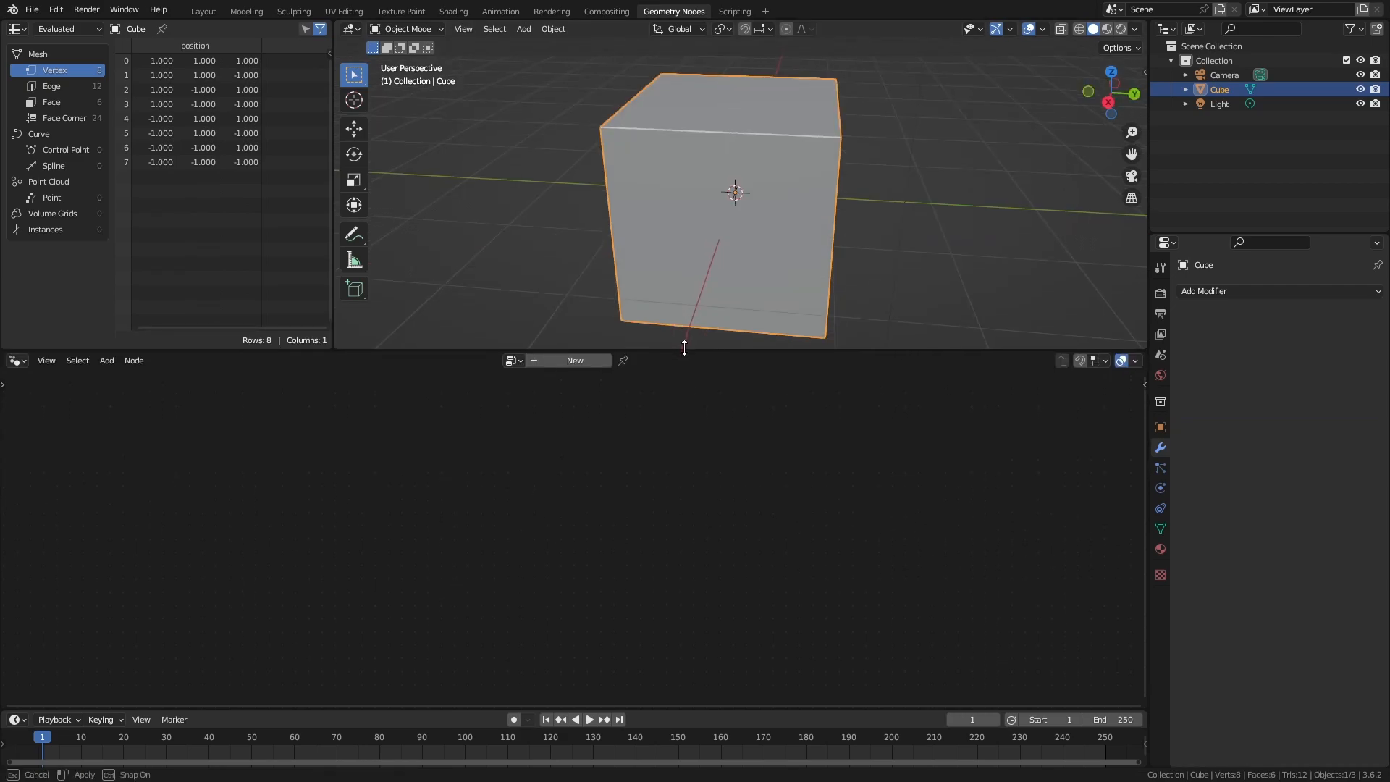
pyautogui.moveTo(681, 333); pyautogui.dragTo(653, 215, button='middle')
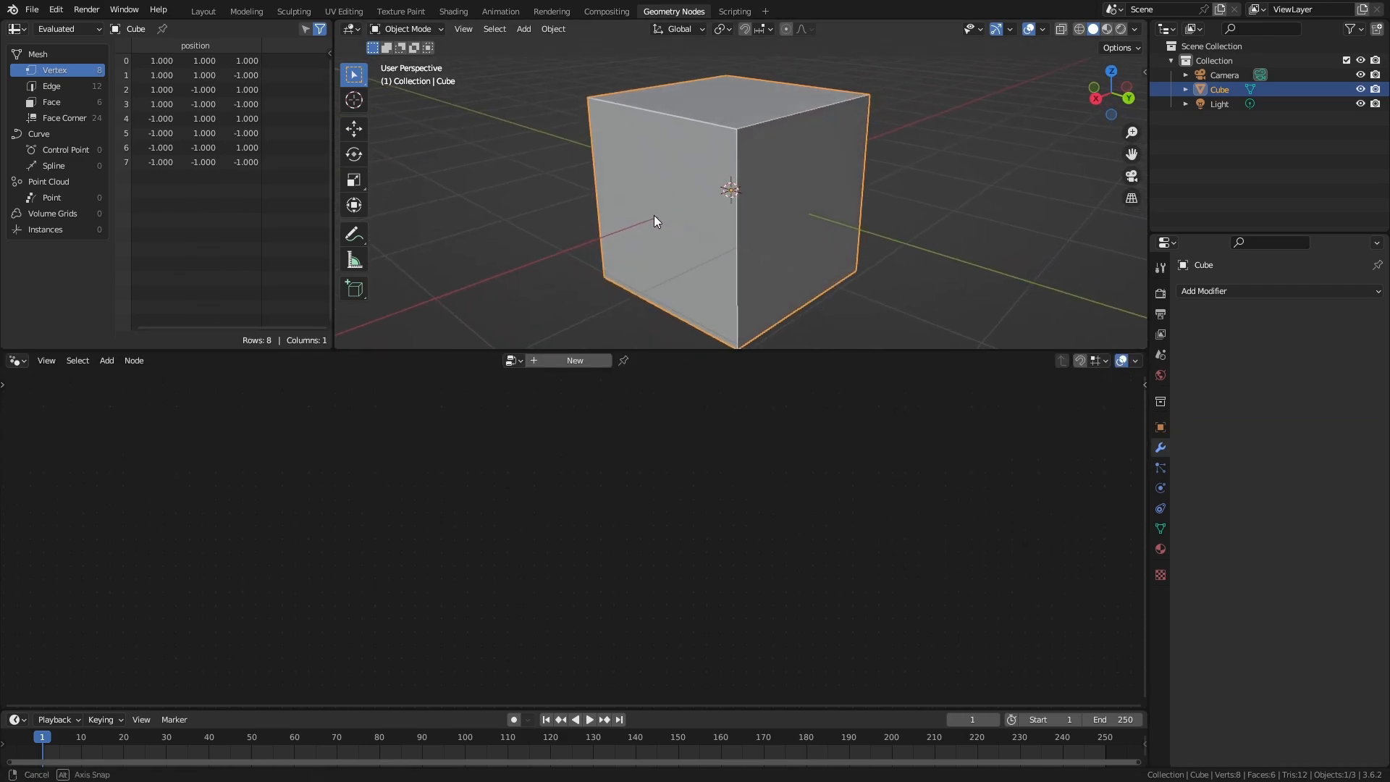
pyautogui.click(568, 362)
# Arrange the Group Input and Group Output nodes level with each other, leaving wide space between them.
pyautogui.moveTo(384, 546); pyautogui.dragTo(384, 507)
pyautogui.moveTo(729, 553); pyautogui.dragTo(776, 510)
pyautogui.click(376, 506)
pyautogui.moveTo(356, 436); pyautogui.dragTo(485, 644)
pyautogui.scroll(2, 400, 495)
pyautogui.moveTo(349, 450); pyautogui.dragTo(414, 461, button='middle')
pyautogui.moveTo(334, 477); pyautogui.dragTo(537, 604)
pyautogui.moveTo(414, 512); pyautogui.dragTo(428, 514)
pyautogui.moveTo(891, 507); pyautogui.dragTo(944, 512)
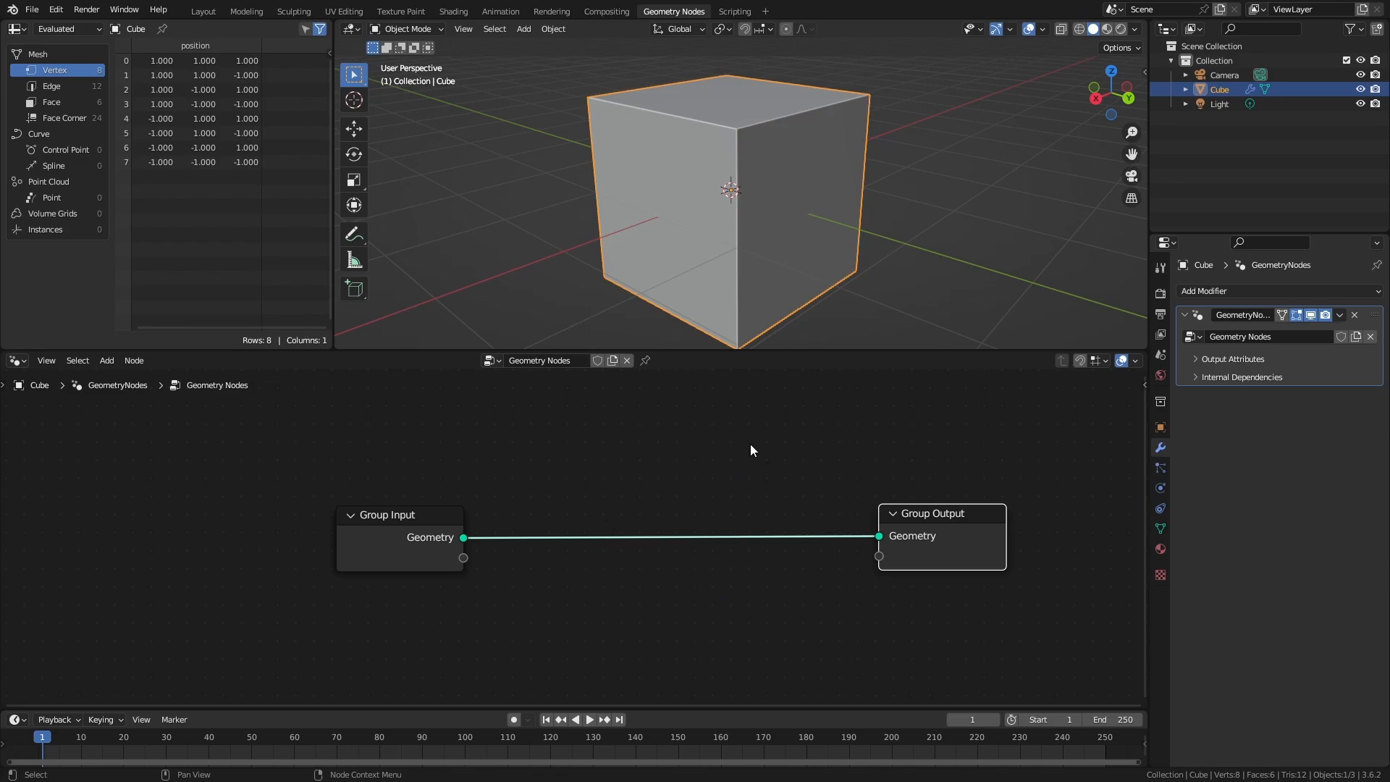
pyautogui.moveTo(637, 290); pyautogui.dragTo(683, 237, button='middle')
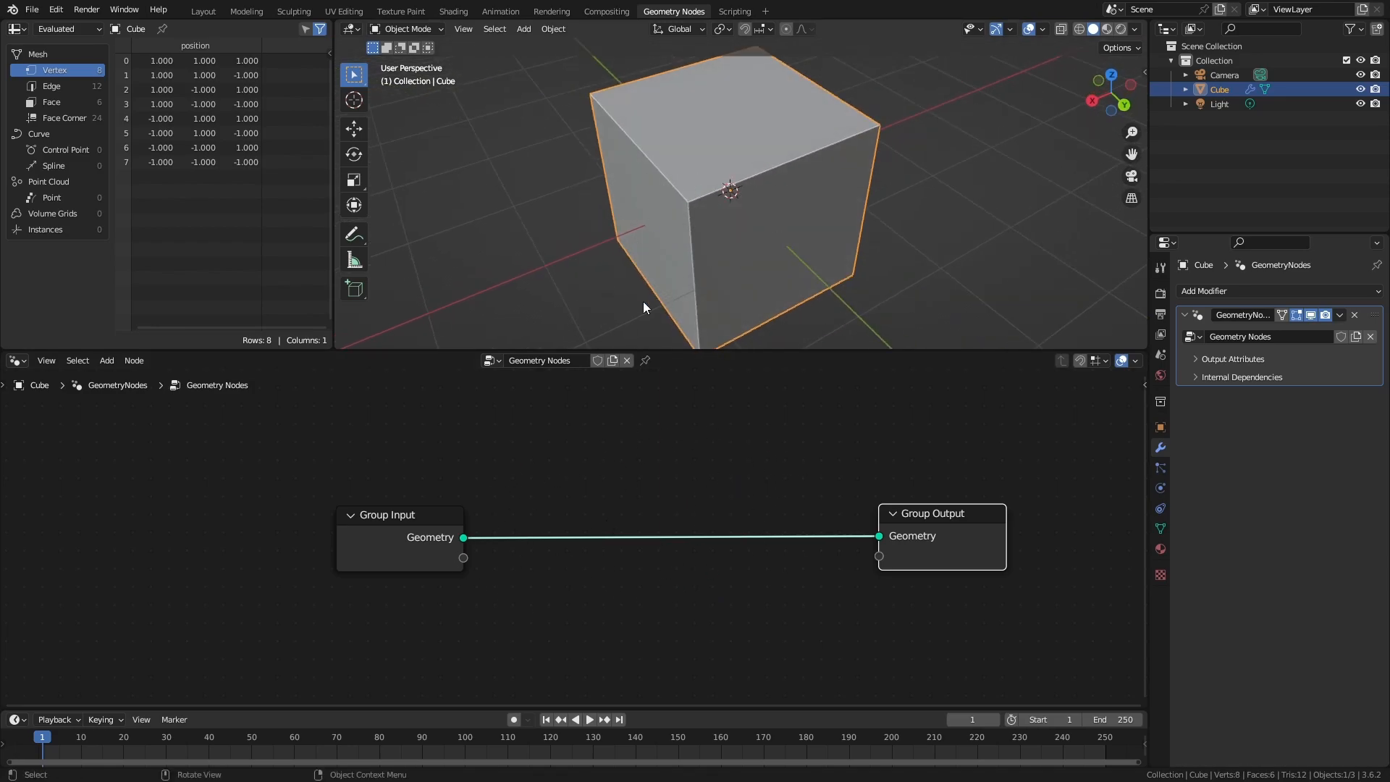
pyautogui.moveTo(884, 534)
pyautogui.mouseDown()
pyautogui.moveTo(614, 559)
pyautogui.moveTo(467, 537)
pyautogui.moveTo(884, 533)
pyautogui.mouseUp()
# Inspect the cube in wireframe shading from several angles and return to solid shading.
pyautogui.moveTo(683, 155); pyautogui.dragTo(738, 211, button='middle')
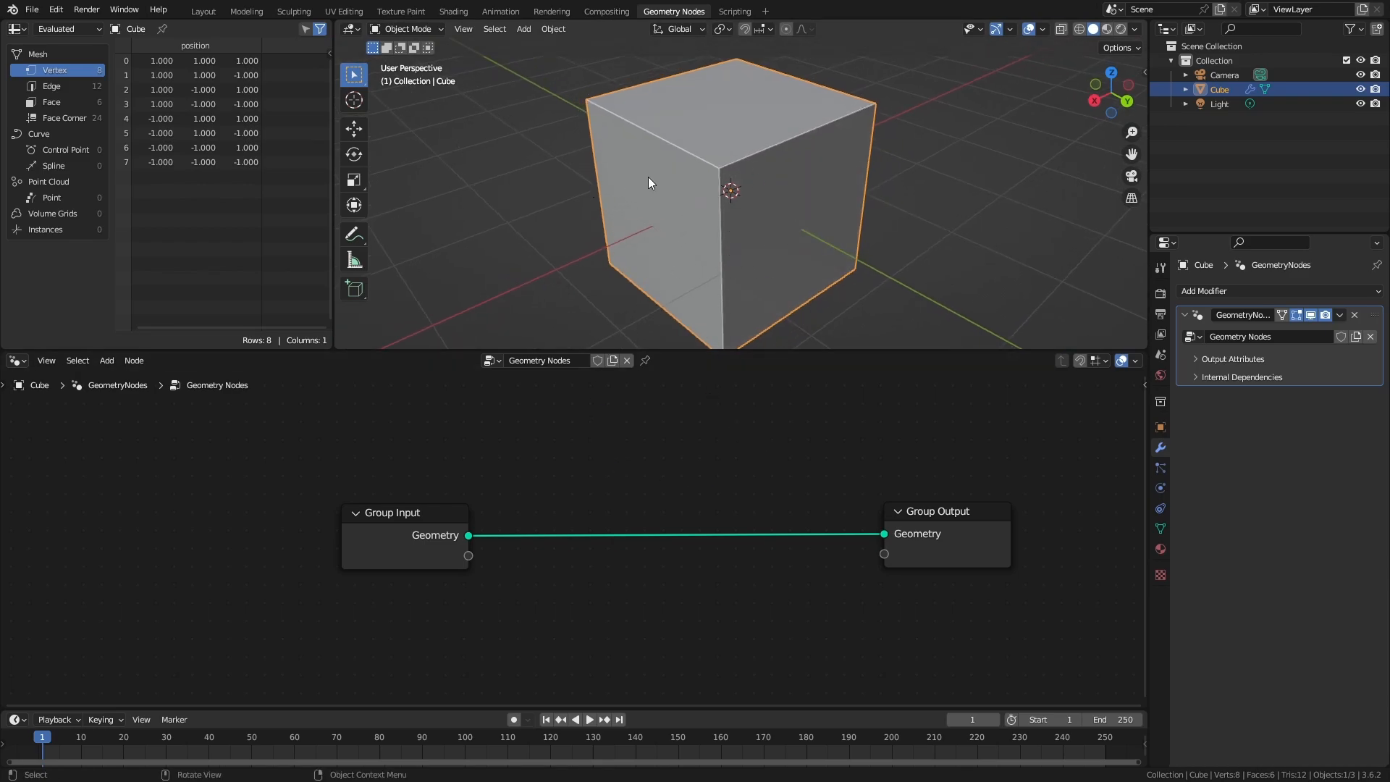
pyautogui.hotkey('shift', 'z')
pyautogui.moveTo(597, 212); pyautogui.dragTo(597, 149, button='middle')
pyautogui.moveTo(833, 116); pyautogui.dragTo(657, 228, button='middle')
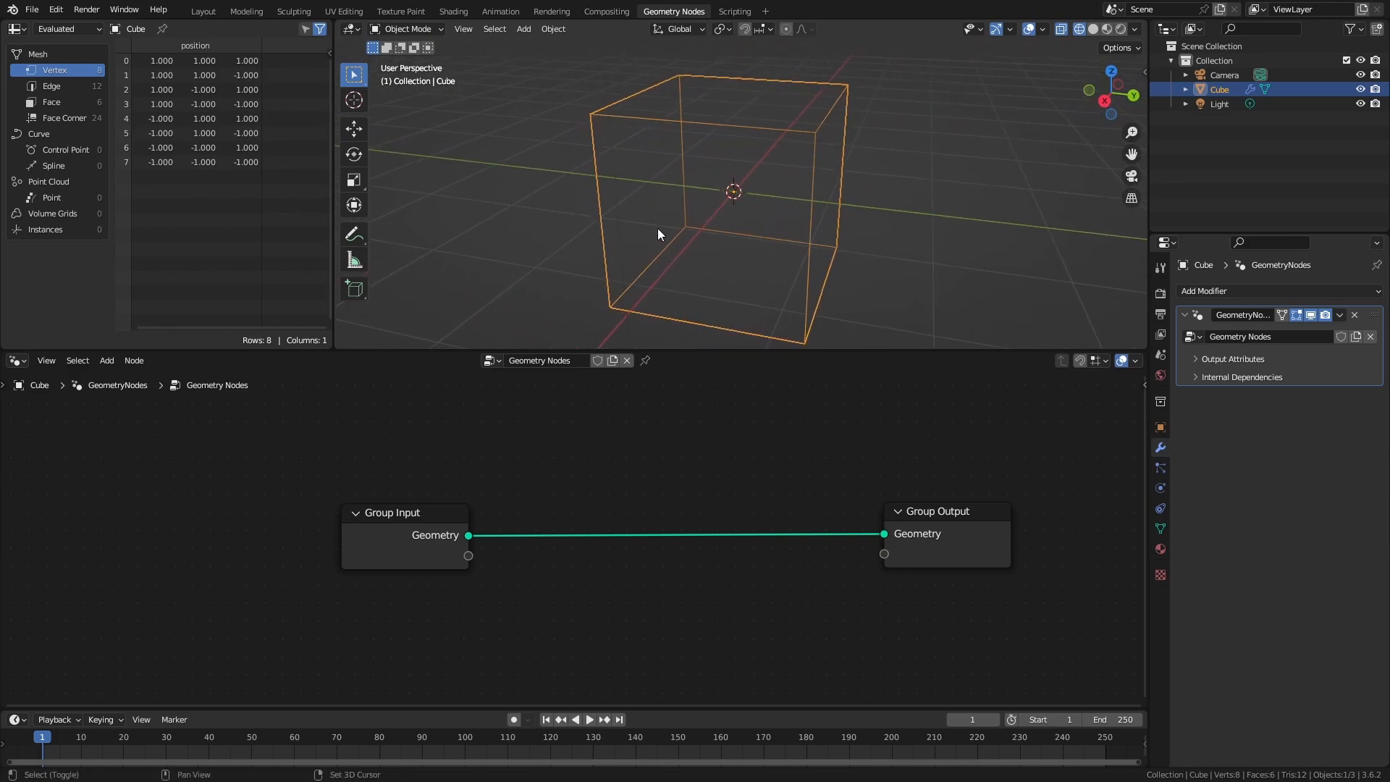
pyautogui.hotkey('shift', 'z')
pyautogui.hotkey('shift', 'a')
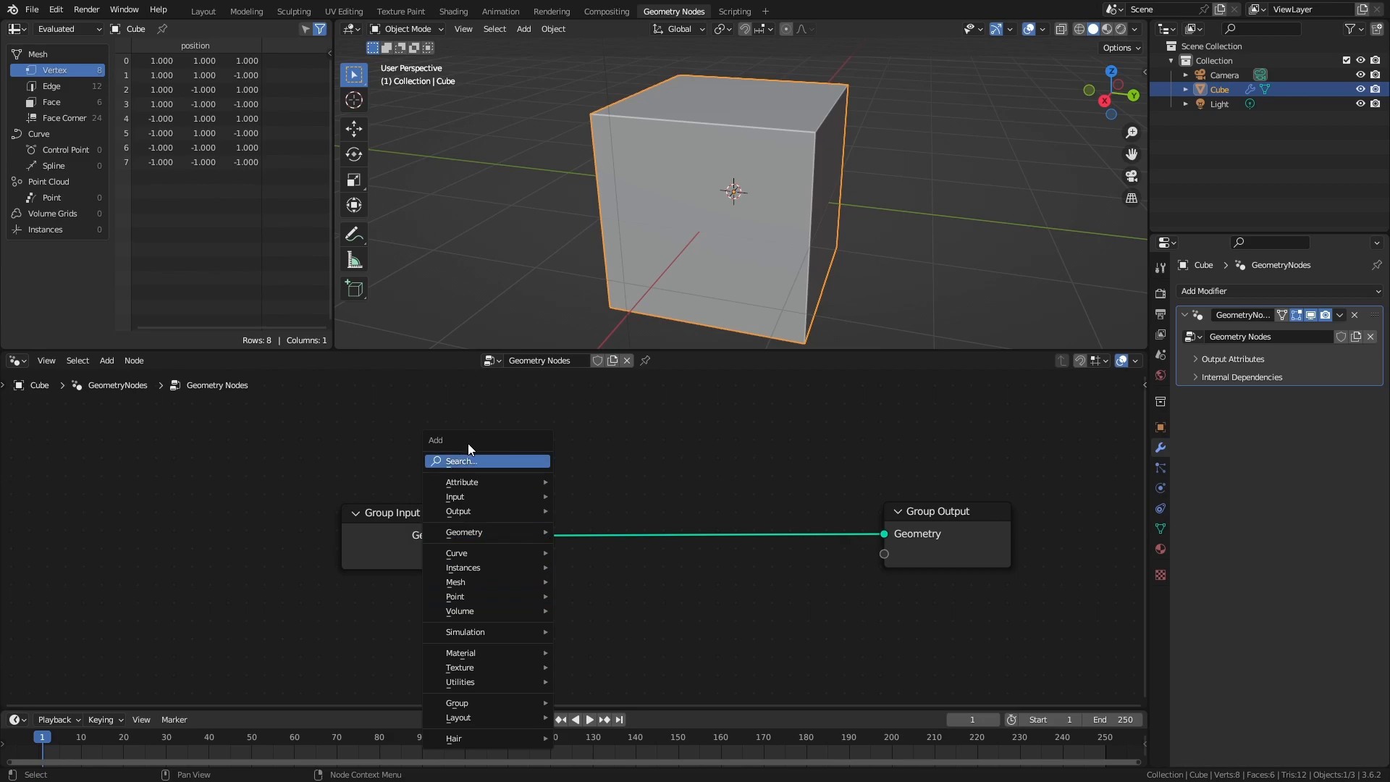
pyautogui.press('s')
pyautogui.press('Escape')
pyautogui.hotkey('shift', 'a')
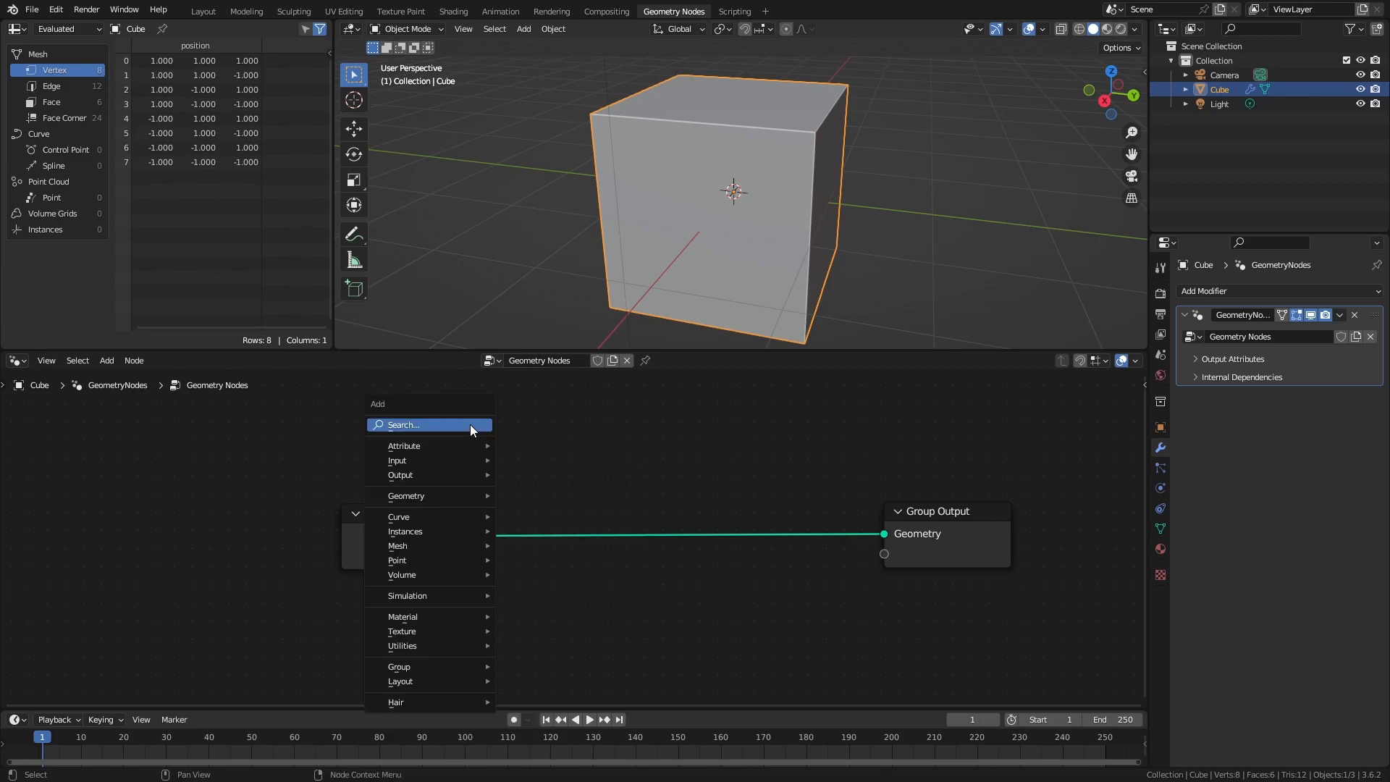
# Enable the Screencast Keys overlay in the 3D viewport and hide the sidebar again.
pyautogui.press('n')
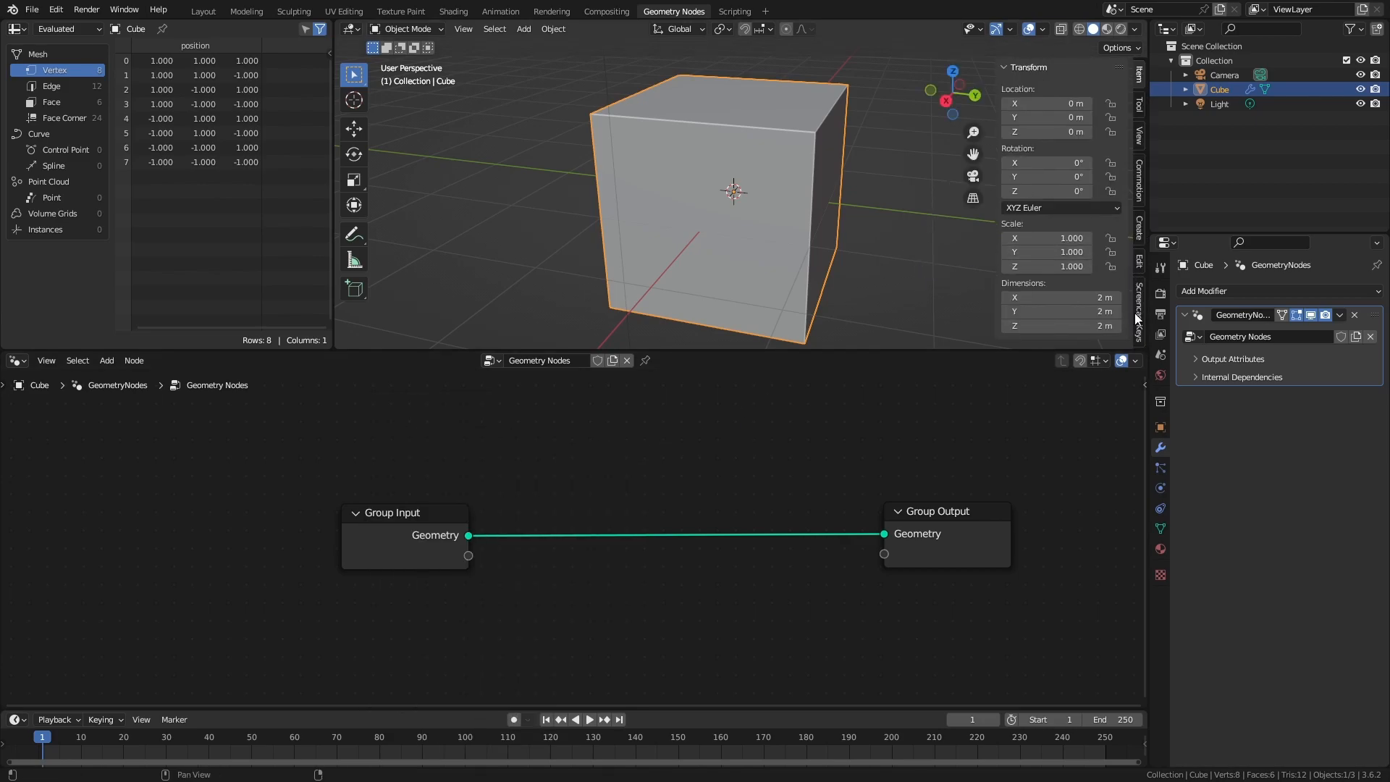
pyautogui.press('n')
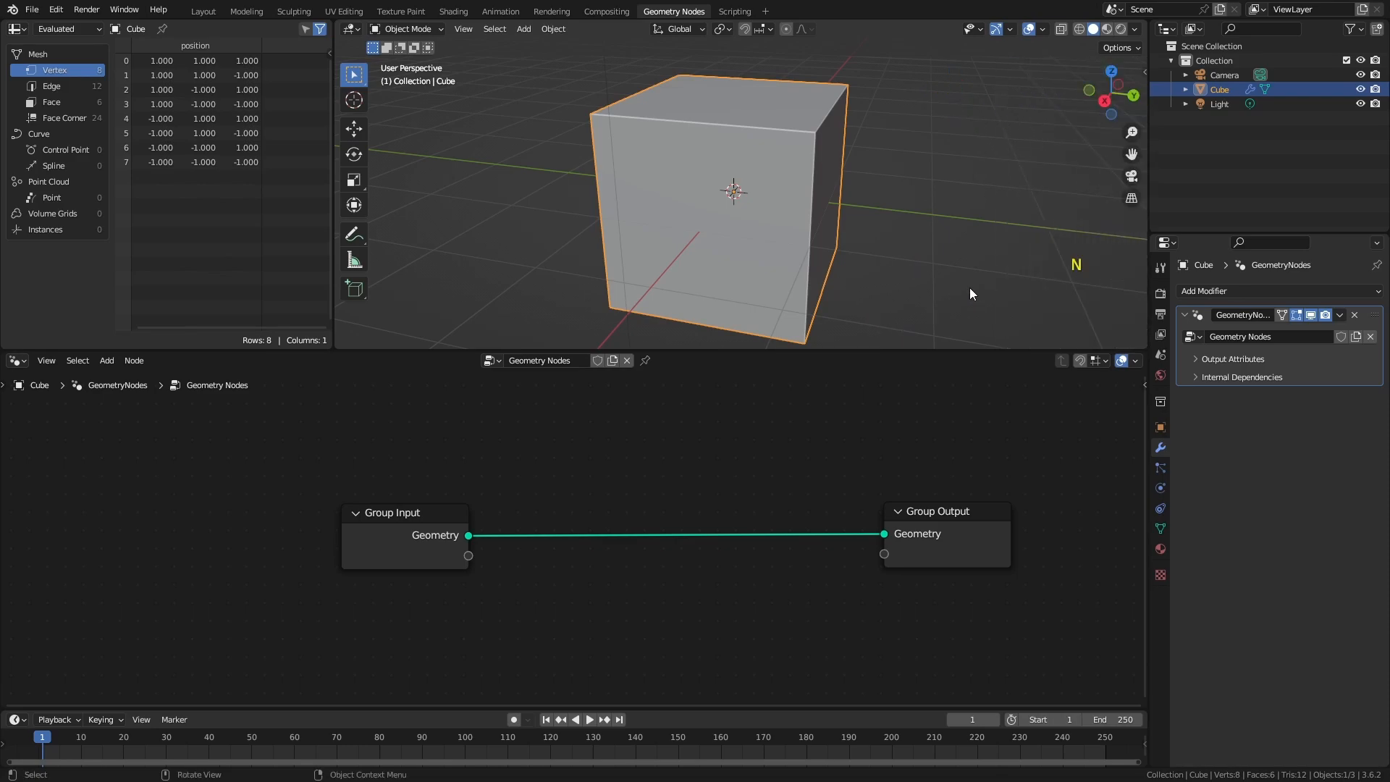
pyautogui.press('n')
pyautogui.press('n')
pyautogui.click(444, 518)
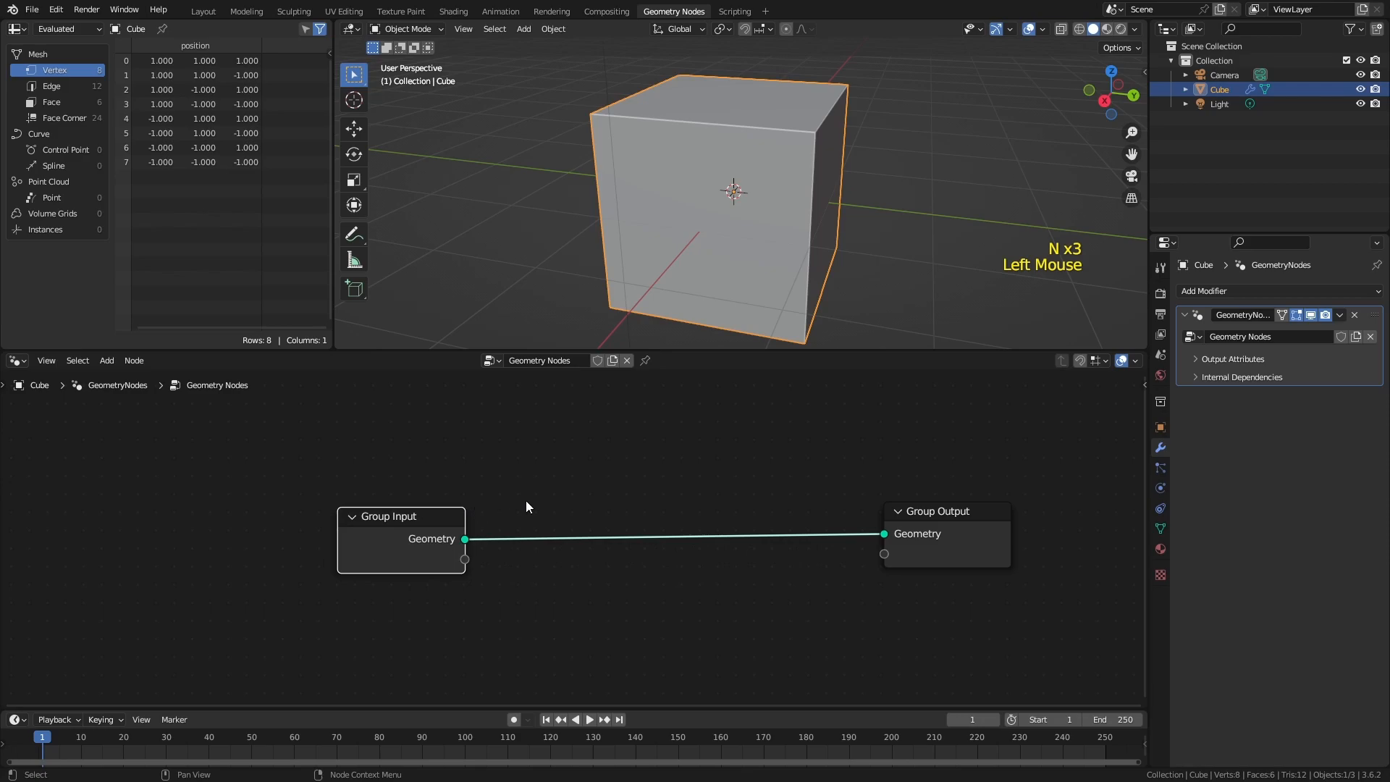
pyautogui.hotkey('shift', 'a')
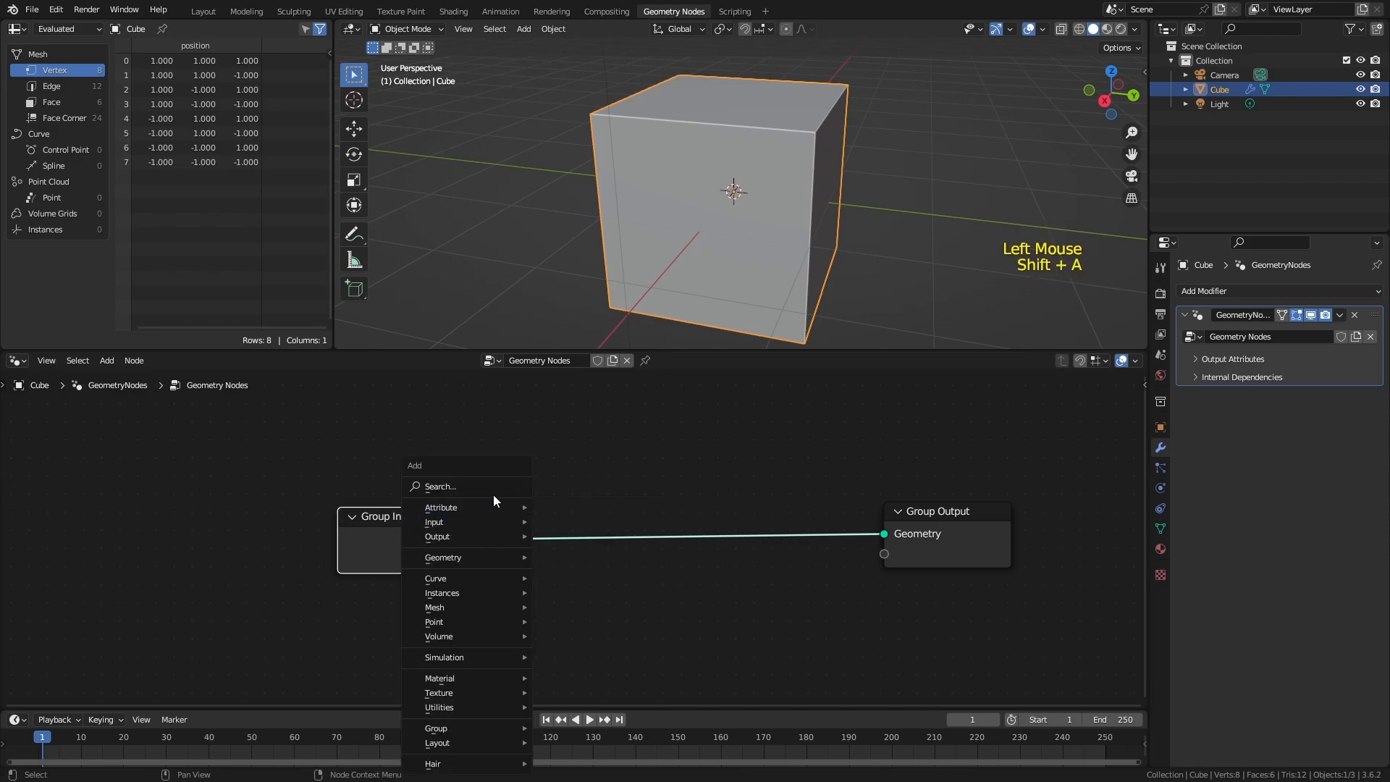
pyautogui.click(484, 486)
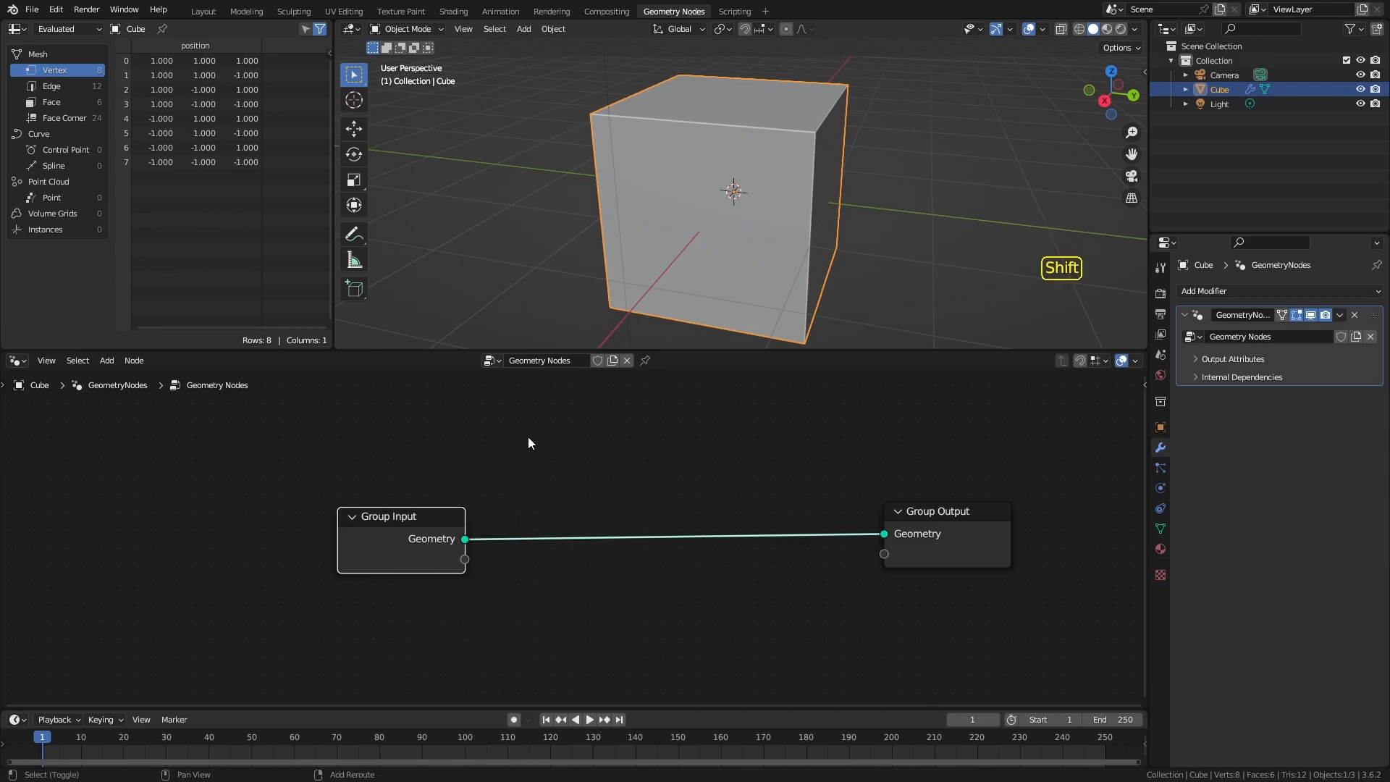
pyautogui.hotkey('shift', 'a')
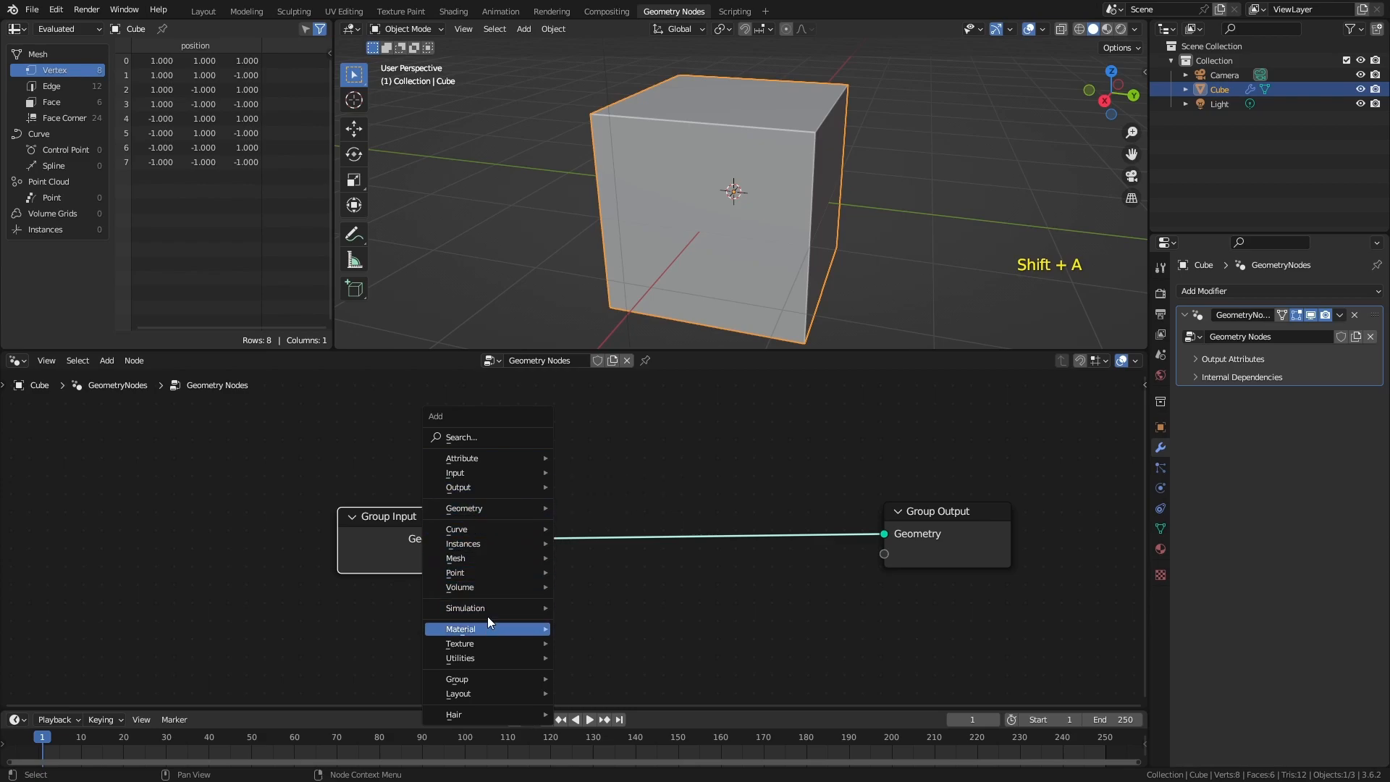
# Insert a Mesh to Curve node on the link between Group Input and Group Output.
pyautogui.hotkey('shift', 'a')
pyautogui.moveTo(581, 566)
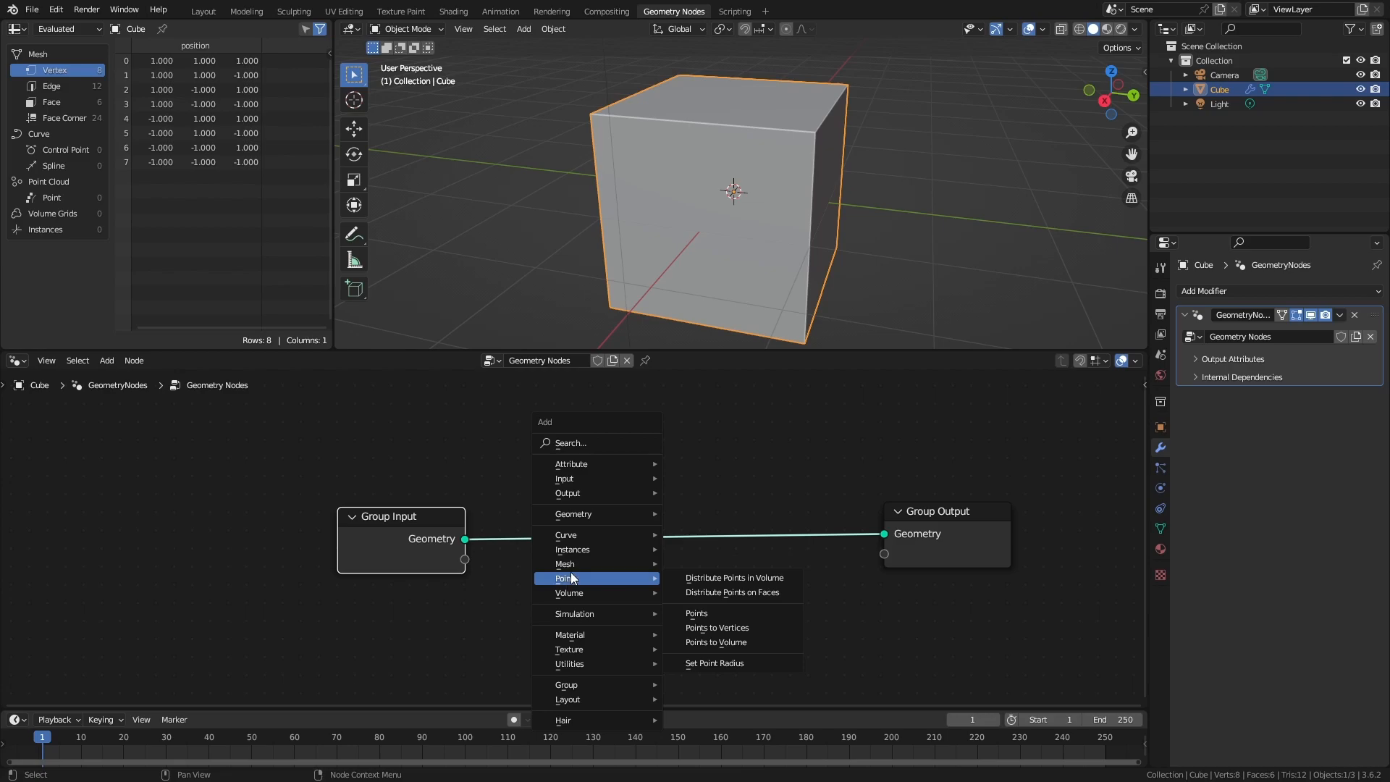
pyautogui.moveTo(723, 610)
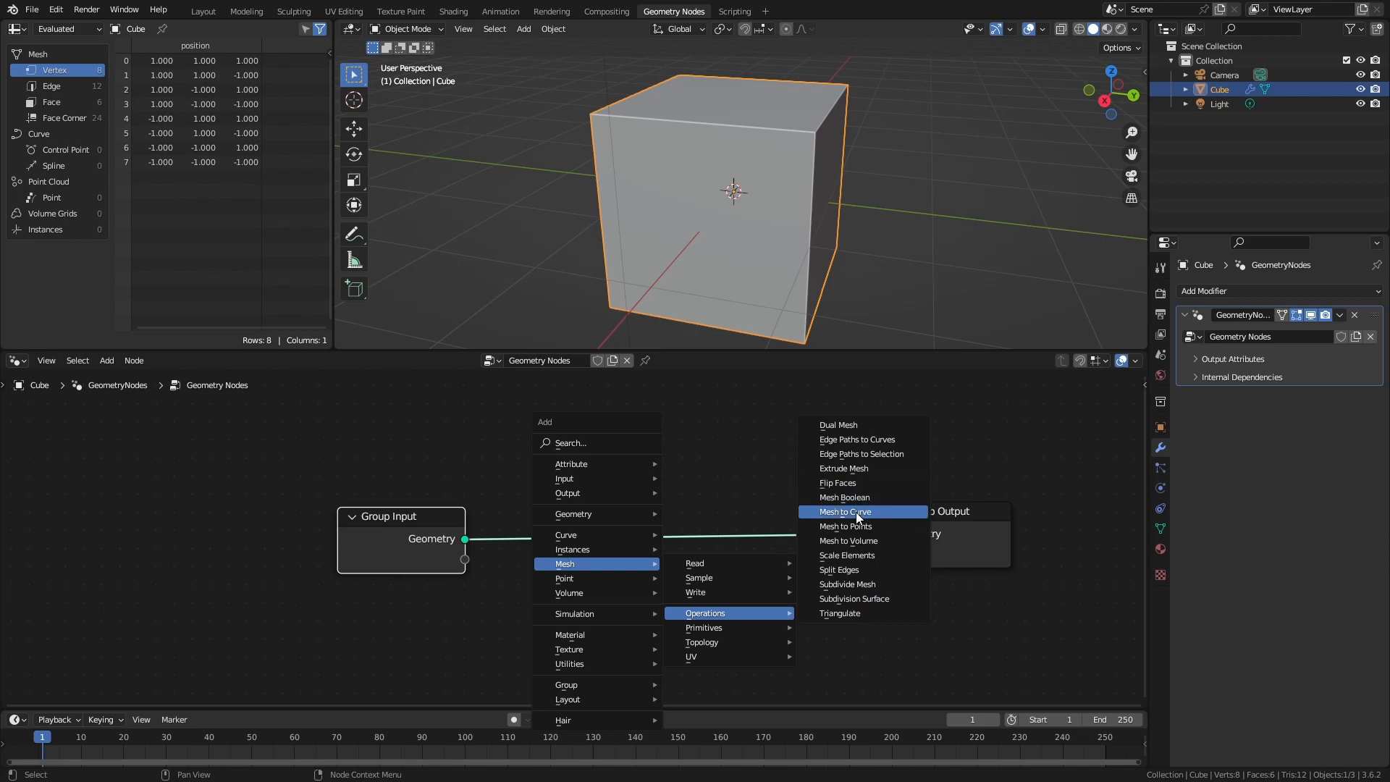
pyautogui.click(856, 512)
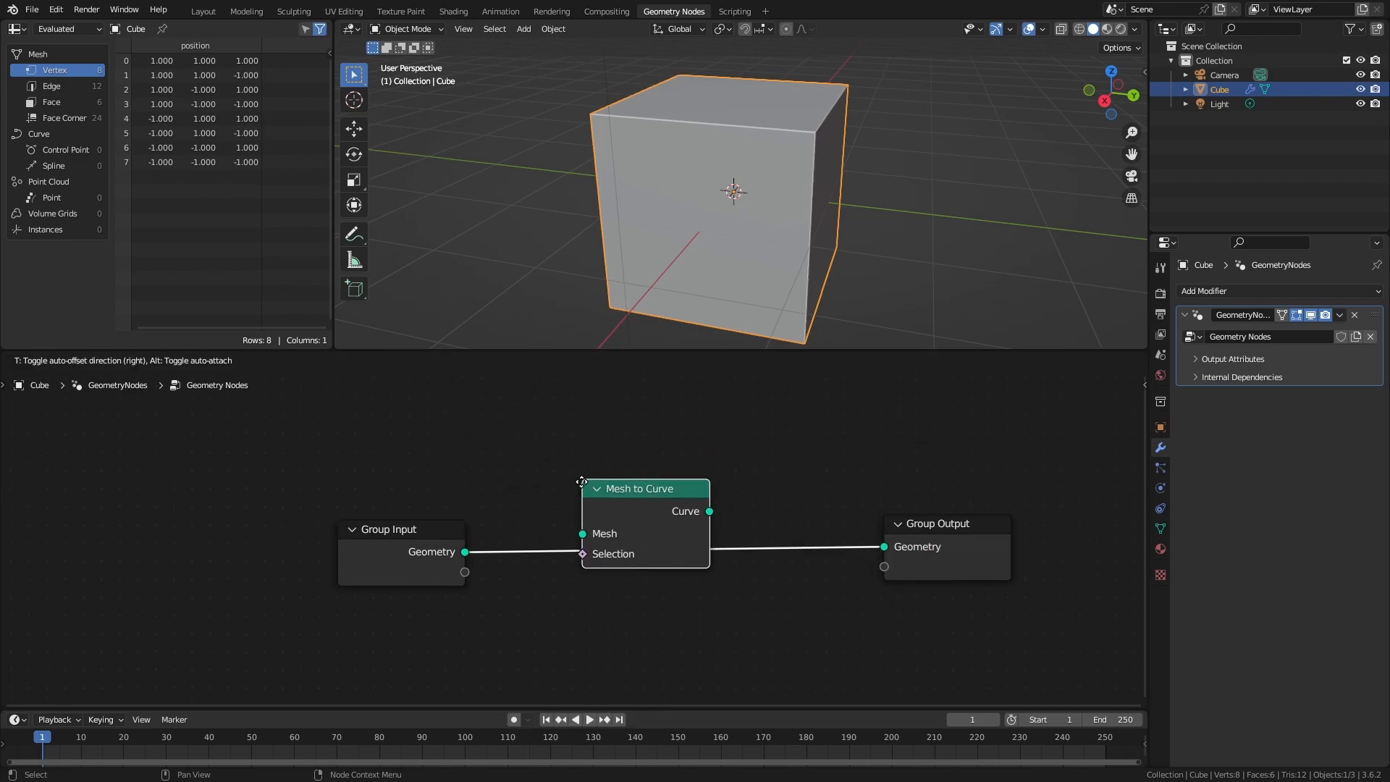
pyautogui.click(569, 501)
# Move the Group Input and Mesh to Curve nodes away from Group Output to make room for another node.
pyautogui.moveTo(621, 507); pyautogui.dragTo(567, 521)
pyautogui.moveTo(420, 536); pyautogui.dragTo(309, 540)
pyautogui.moveTo(524, 527); pyautogui.dragTo(419, 527)
pyautogui.moveTo(326, 536); pyautogui.dragTo(217, 554)
pyautogui.moveTo(461, 522); pyautogui.dragTo(348, 540)
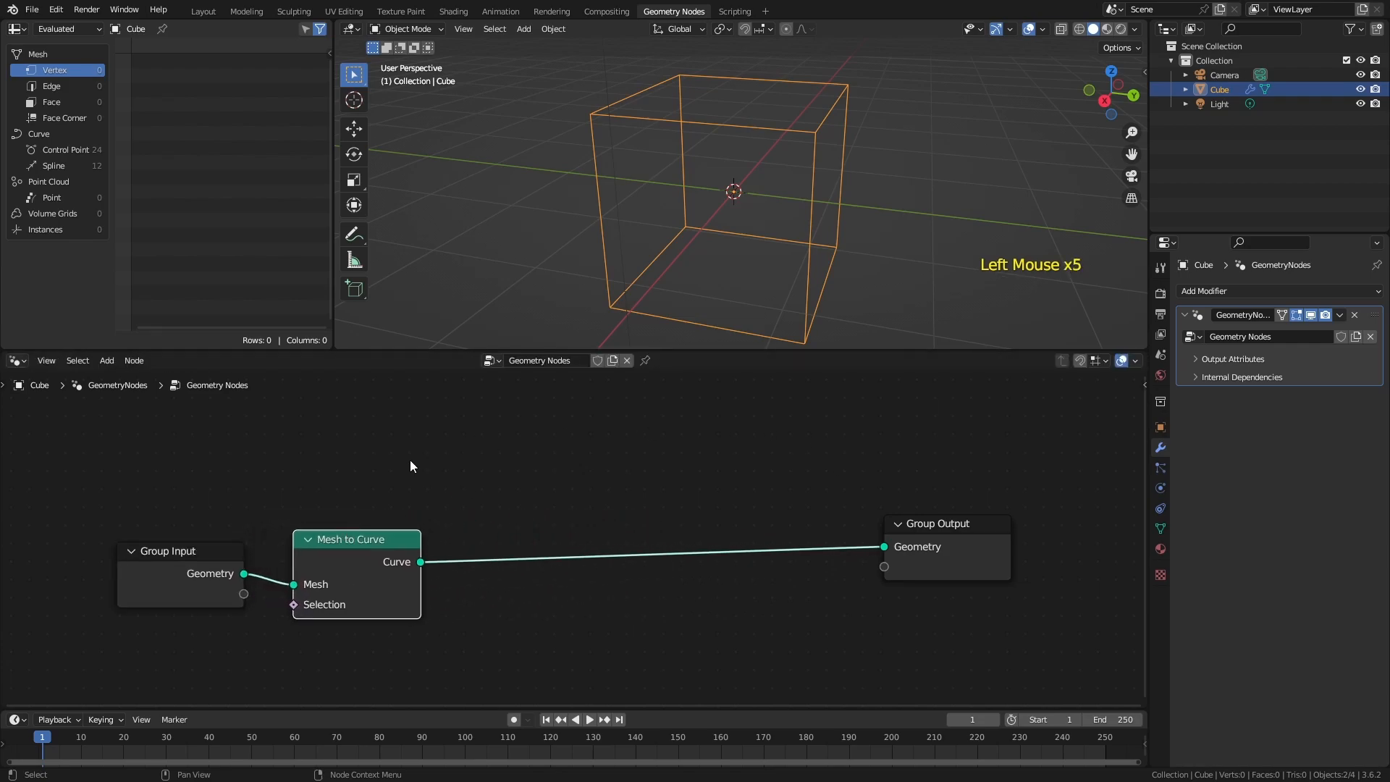
pyautogui.moveTo(648, 224); pyautogui.dragTo(401, 358, button='middle')
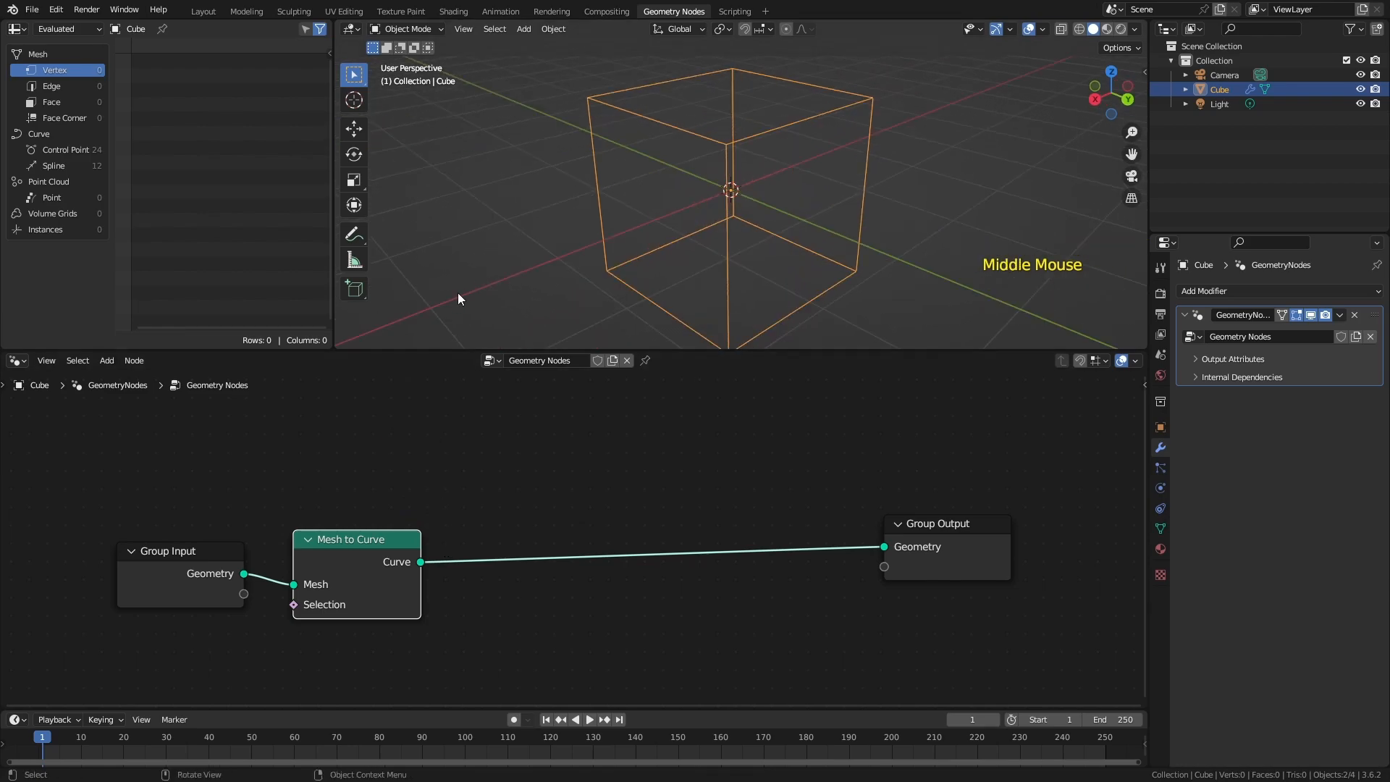
pyautogui.moveTo(391, 534); pyautogui.dragTo(362, 560)
pyautogui.moveTo(602, 179); pyautogui.dragTo(612, 118, button='middle')
pyautogui.scroll(1, 663, 133)
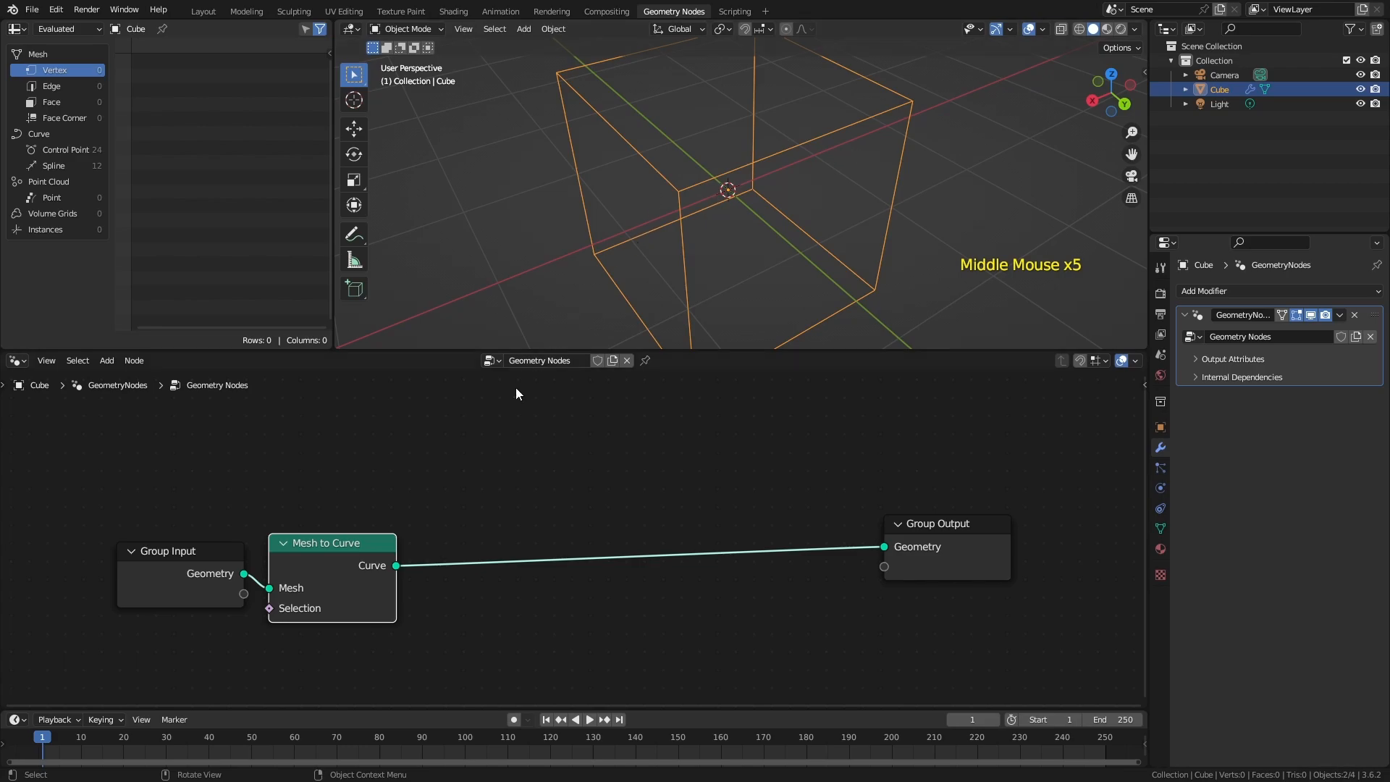
pyautogui.moveTo(356, 562); pyautogui.dragTo(377, 551)
# Insert a Curve to Mesh node on the link between Mesh to Curve and Group Output.
pyautogui.hotkey('shift', 'a')
pyautogui.moveTo(488, 488)
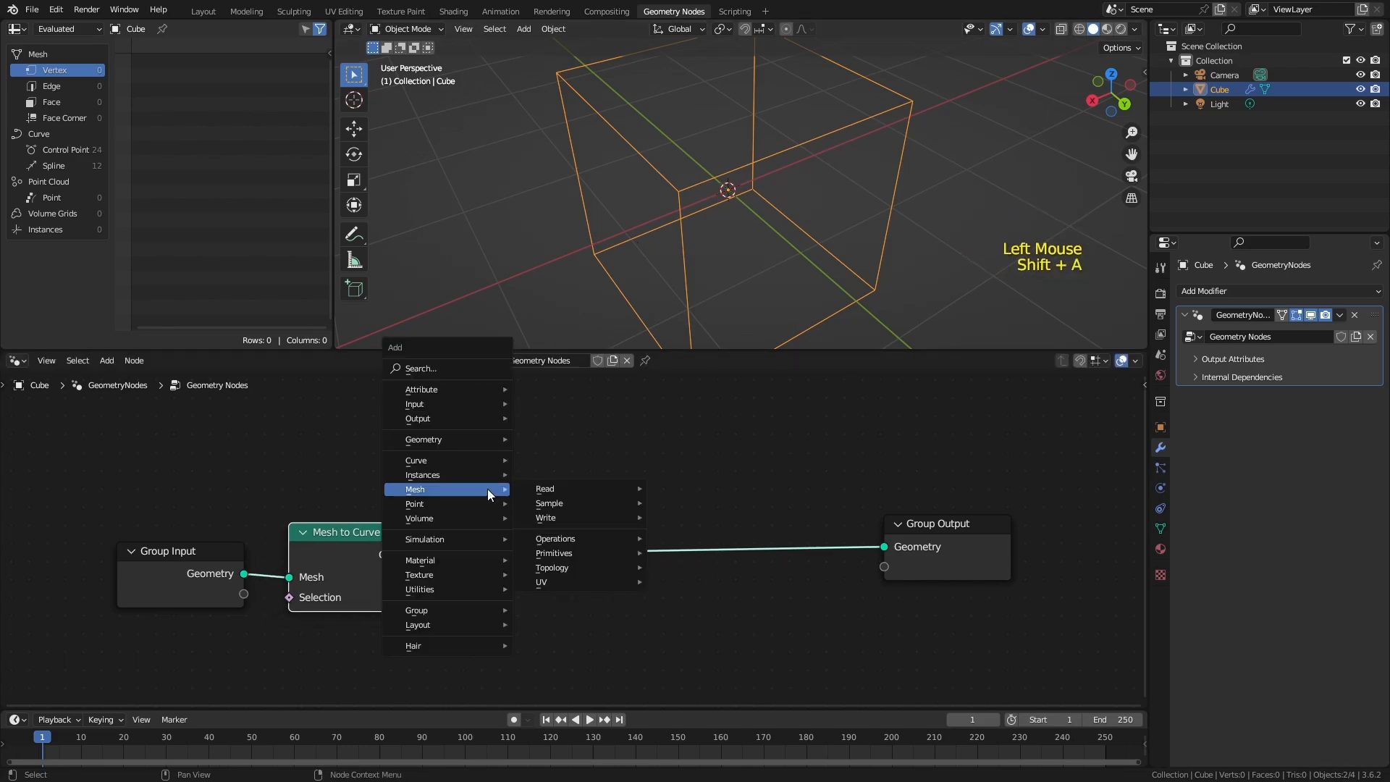
pyautogui.moveTo(416, 460)
pyautogui.moveTo(557, 510)
pyautogui.click(695, 510)
pyautogui.click(518, 499)
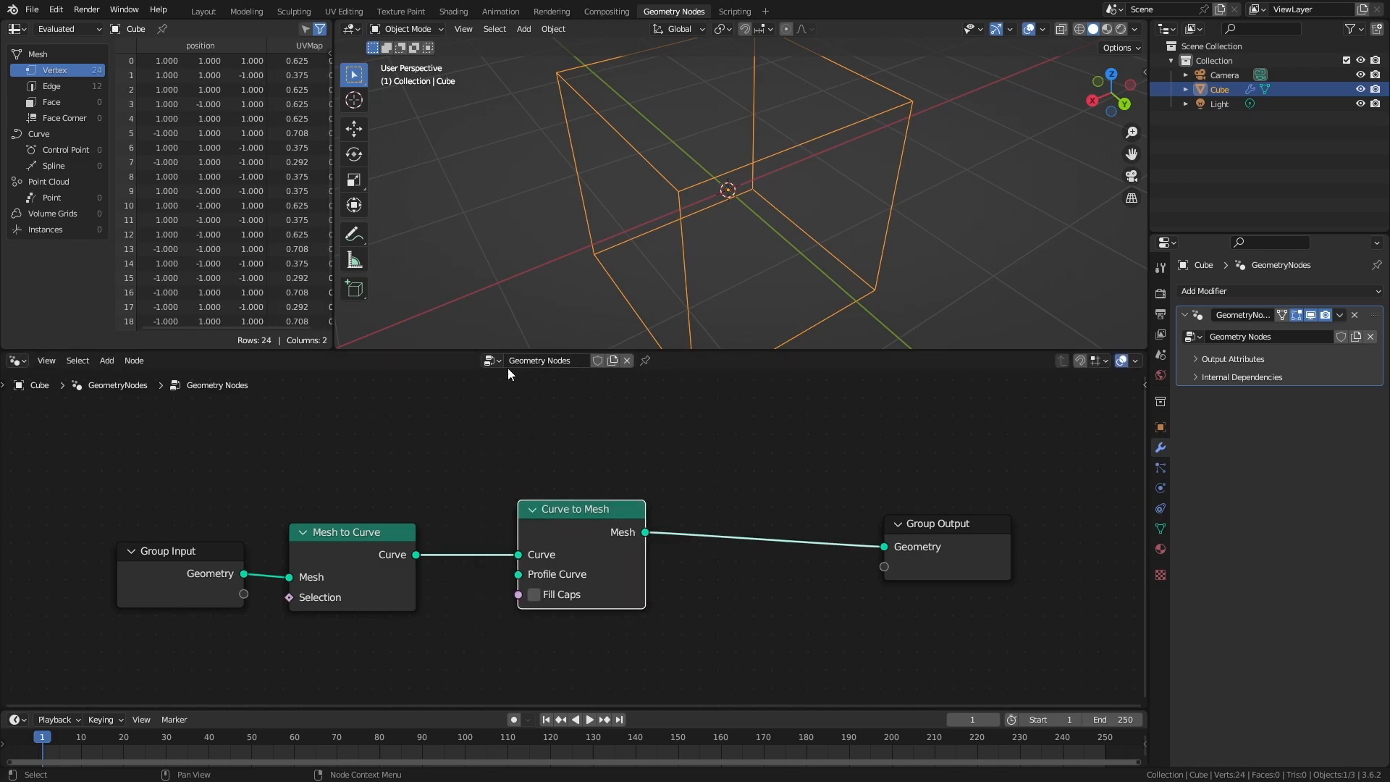
# Space out the Mesh to Curve and Curve to Mesh nodes between Group Input and Group Output.
pyautogui.moveTo(352, 531); pyautogui.dragTo(358, 528)
pyautogui.moveTo(524, 512); pyautogui.dragTo(573, 524)
pyautogui.moveTo(374, 540)
pyautogui.mouseDown()
pyautogui.moveTo(391, 542)
pyautogui.moveTo(389, 525)
pyautogui.mouseUp()
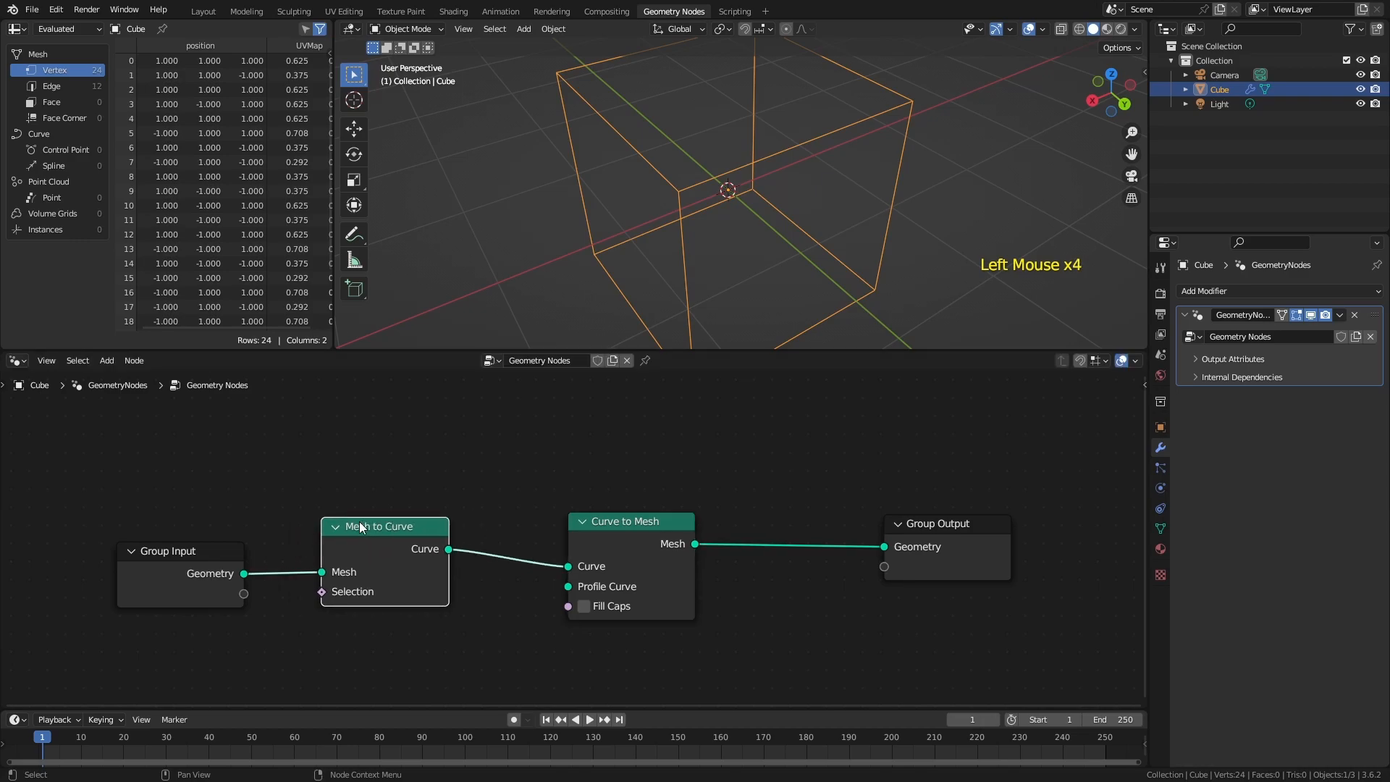
# Inspect the cube's converted edges from several angles, toggling wireframe shading and nudging the two conversion nodes.
pyautogui.moveTo(695, 175); pyautogui.dragTo(718, 141, button='middle')
pyautogui.hotkey('shift', 'z')
pyautogui.hotkey('shift', 'z')
pyautogui.moveTo(631, 521); pyautogui.dragTo(631, 525)
pyautogui.moveTo(696, 222); pyautogui.dragTo(661, 200, button='middle')
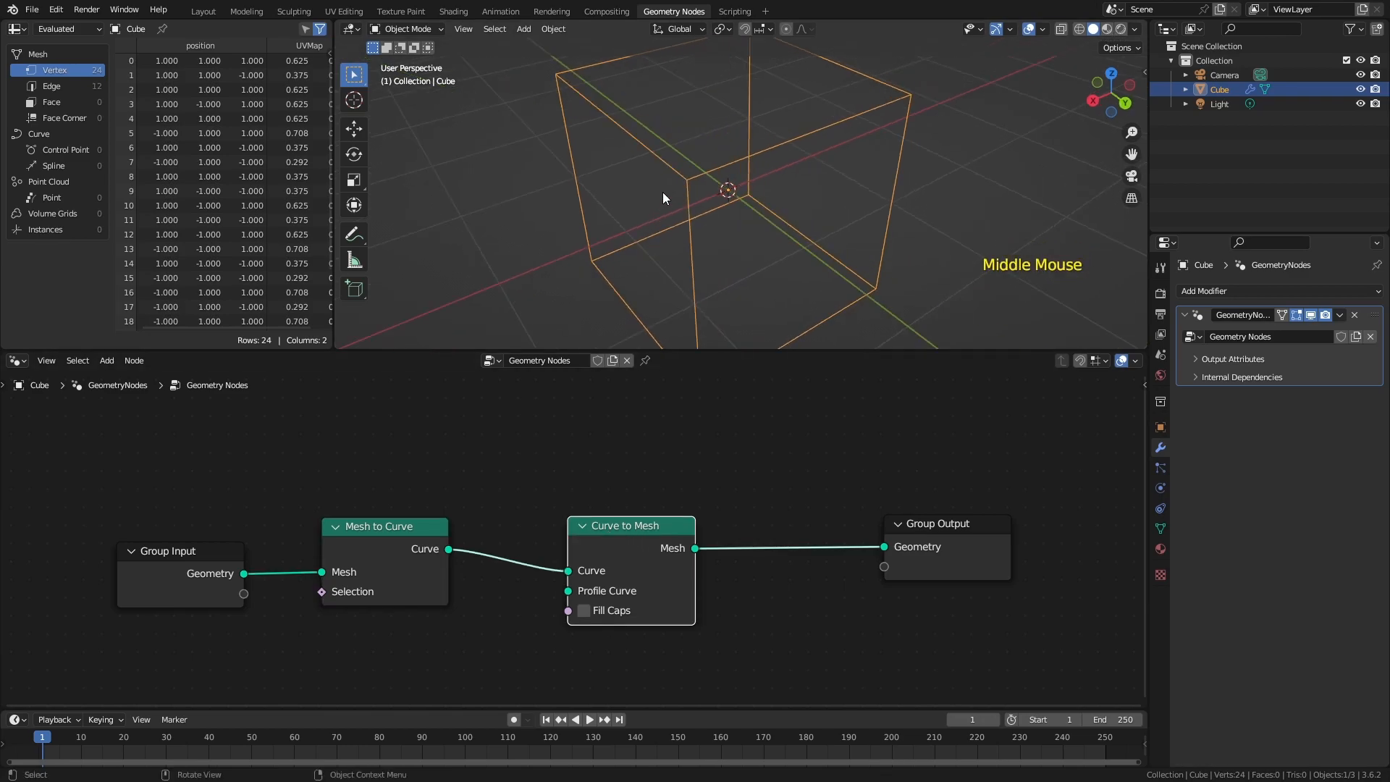
pyautogui.moveTo(691, 262); pyautogui.dragTo(632, 235, button='middle')
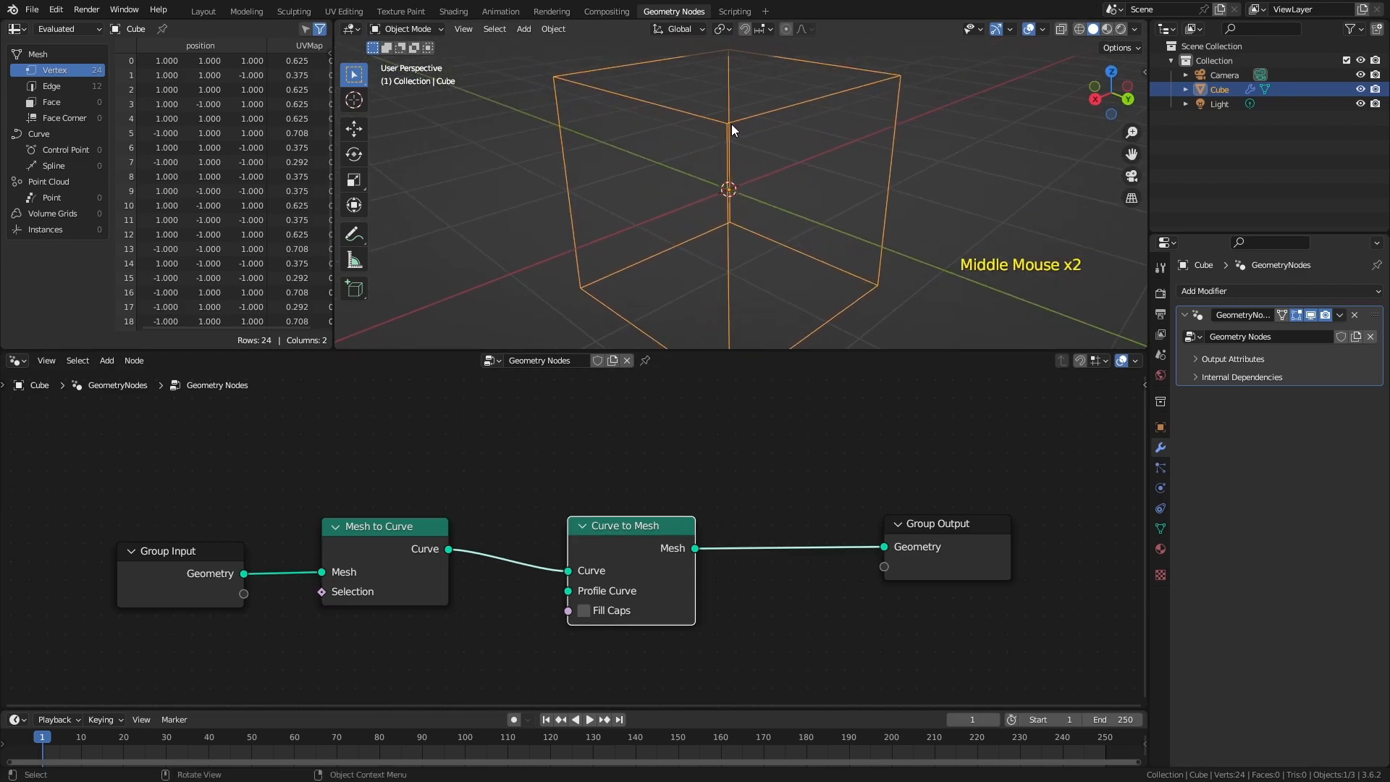
pyautogui.moveTo(727, 124); pyautogui.dragTo(732, 110, button='middle')
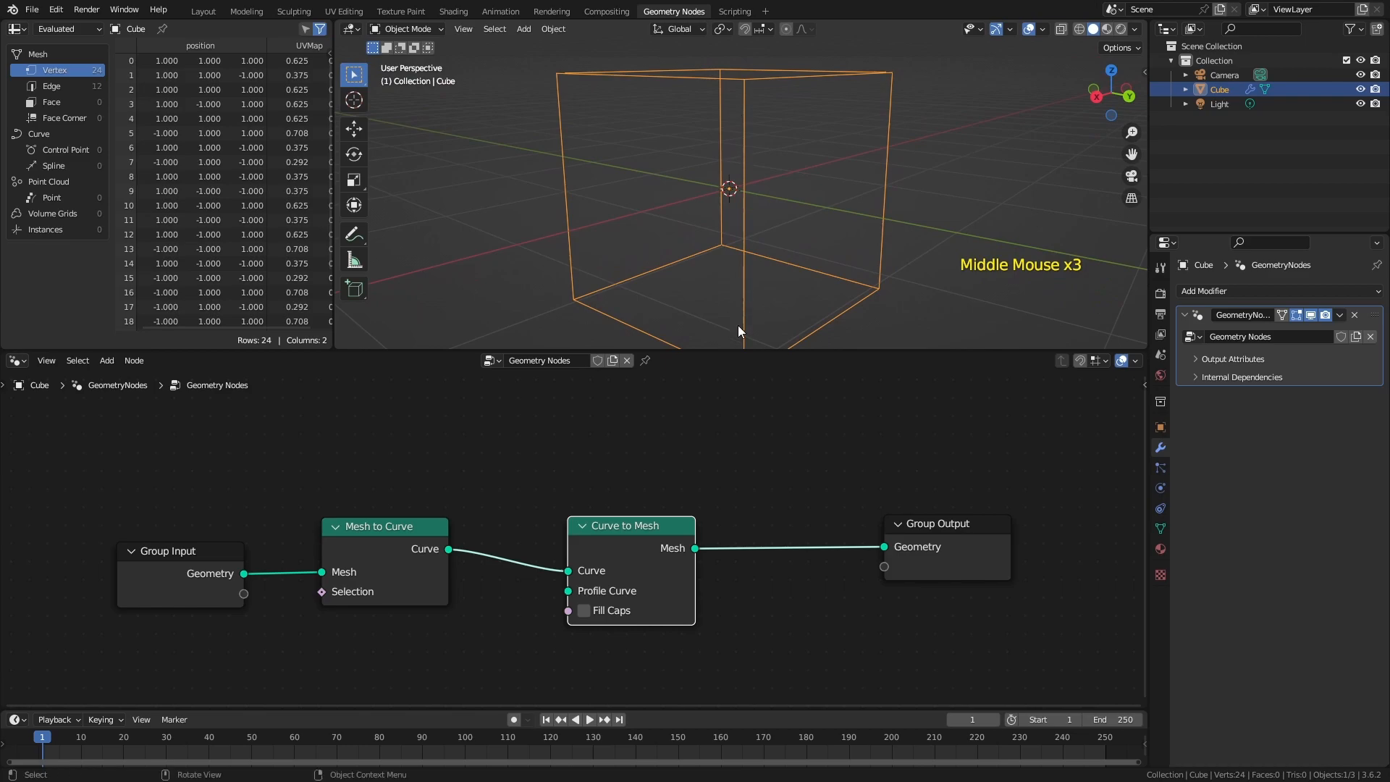
pyautogui.scroll(-2, 388, 541)
pyautogui.moveTo(388, 540); pyautogui.dragTo(397, 544)
pyautogui.scroll(-1, 704, 198)
pyautogui.moveTo(704, 197); pyautogui.dragTo(727, 162, button='middle')
pyautogui.moveTo(618, 524); pyautogui.dragTo(636, 522)
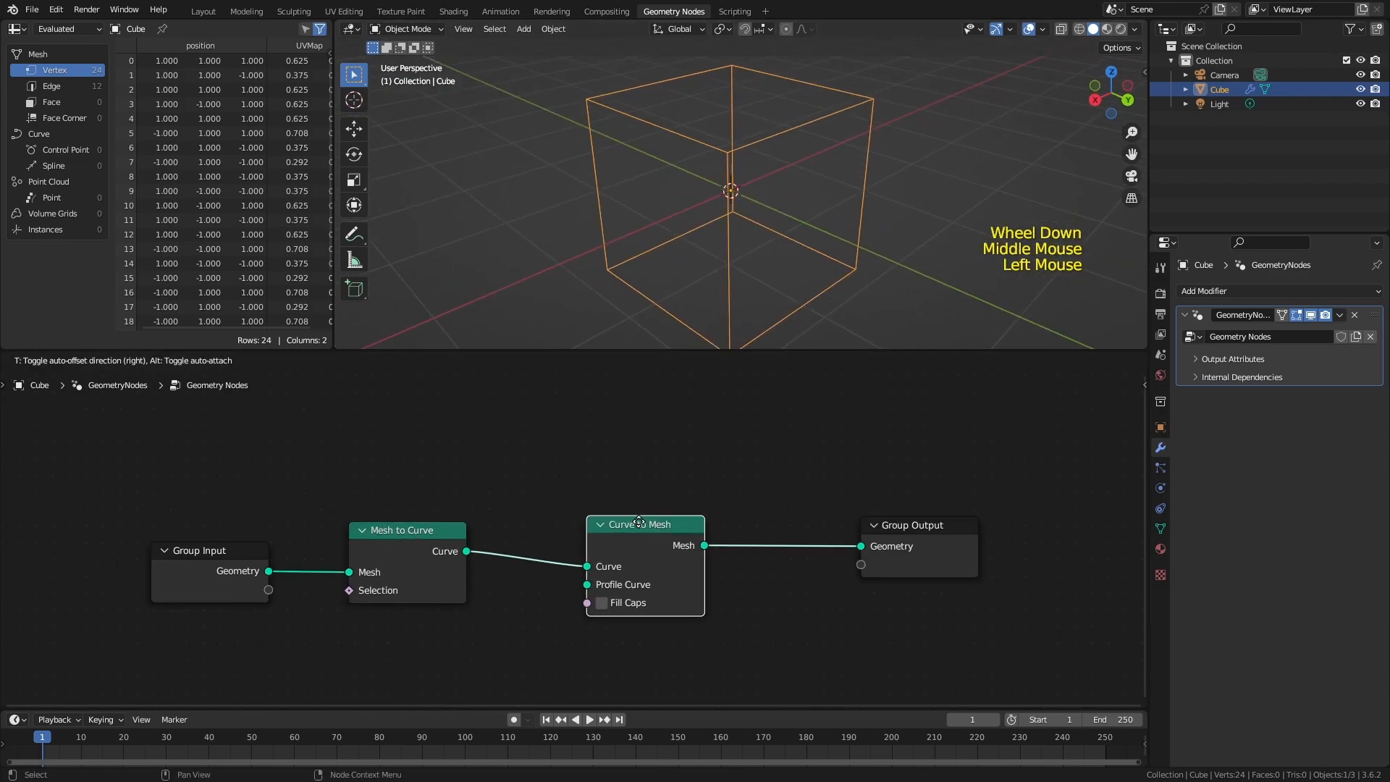
# Move the Curve to Mesh node closer to Group Output, leaving room beside its Profile Curve input.
pyautogui.moveTo(558, 462); pyautogui.dragTo(782, 661)
pyautogui.moveTo(635, 523); pyautogui.dragTo(661, 518)
pyautogui.moveTo(613, 578); pyautogui.dragTo(450, 578)
pyautogui.moveTo(699, 519); pyautogui.dragTo(753, 499)
pyautogui.moveTo(705, 262); pyautogui.dragTo(678, 240, button='middle')
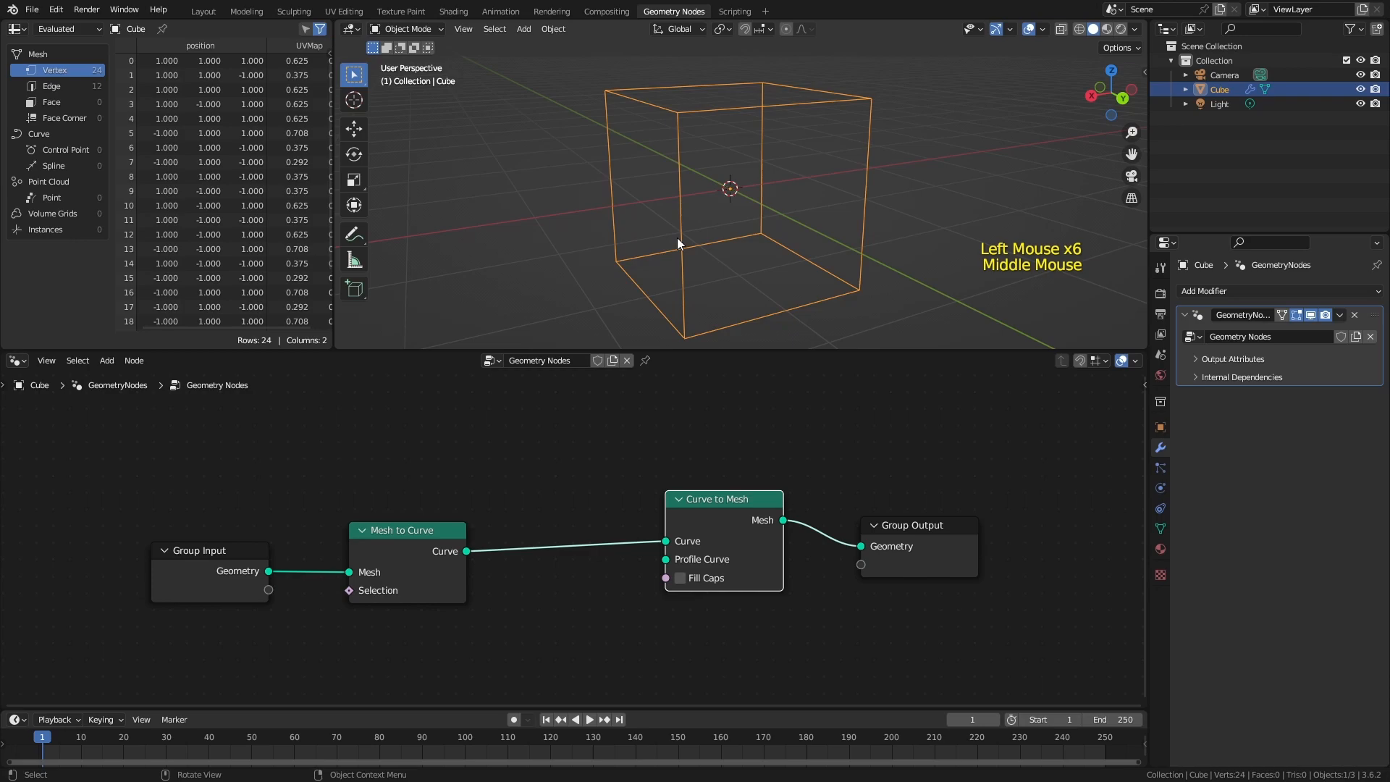
# Add a Curve Circle node and connect its Curve output to the Profile Curve input of Curve to Mesh.
pyautogui.moveTo(665, 559); pyautogui.dragTo(500, 567)
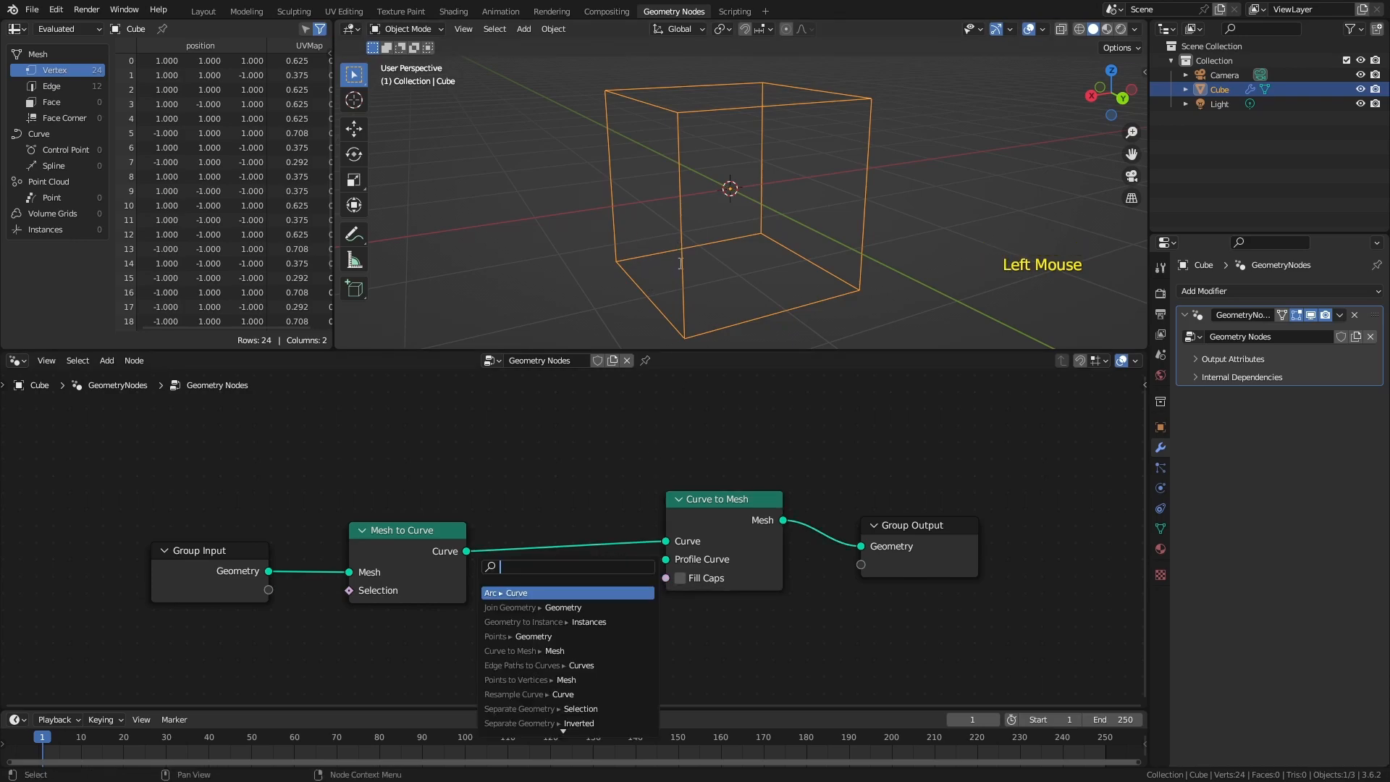
pyautogui.hotkey('shift', 'a')
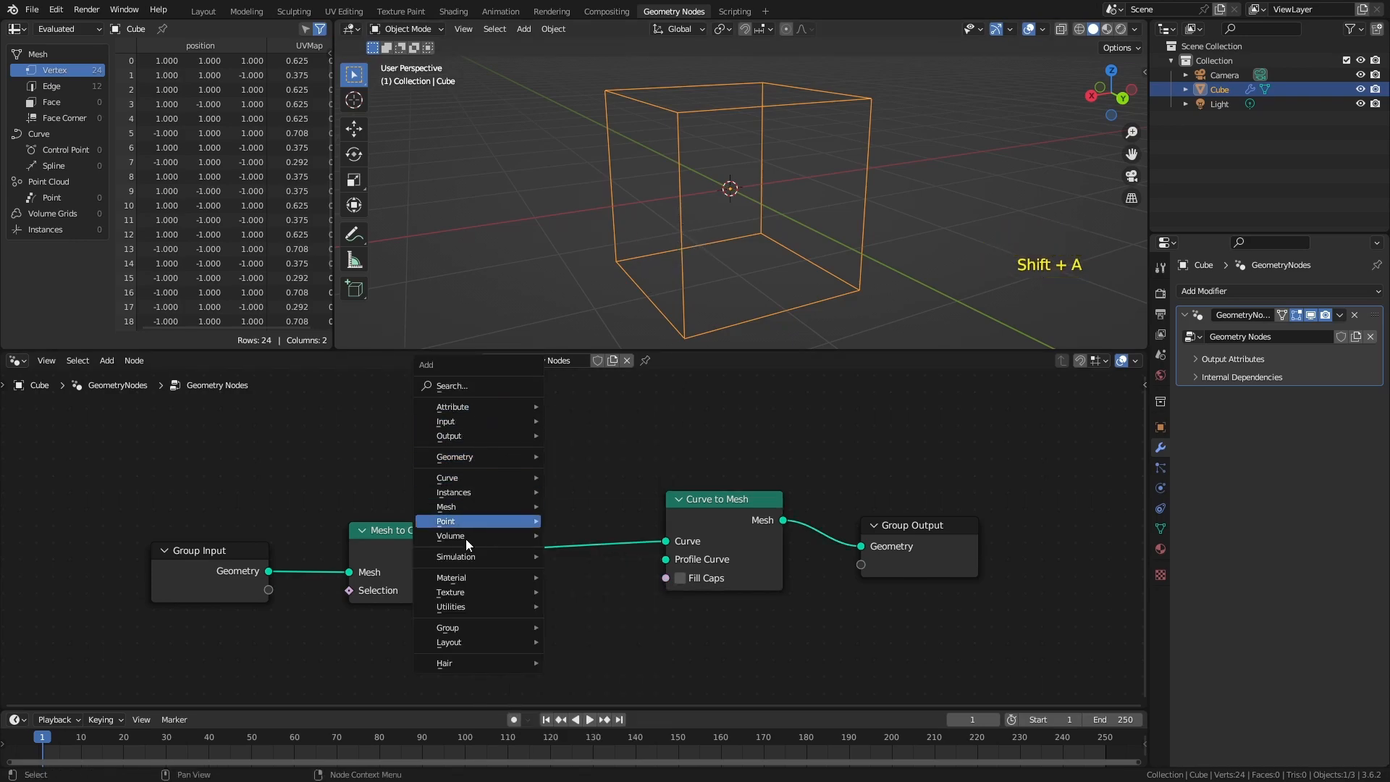
pyautogui.moveTo(477, 475)
pyautogui.moveTo(601, 541)
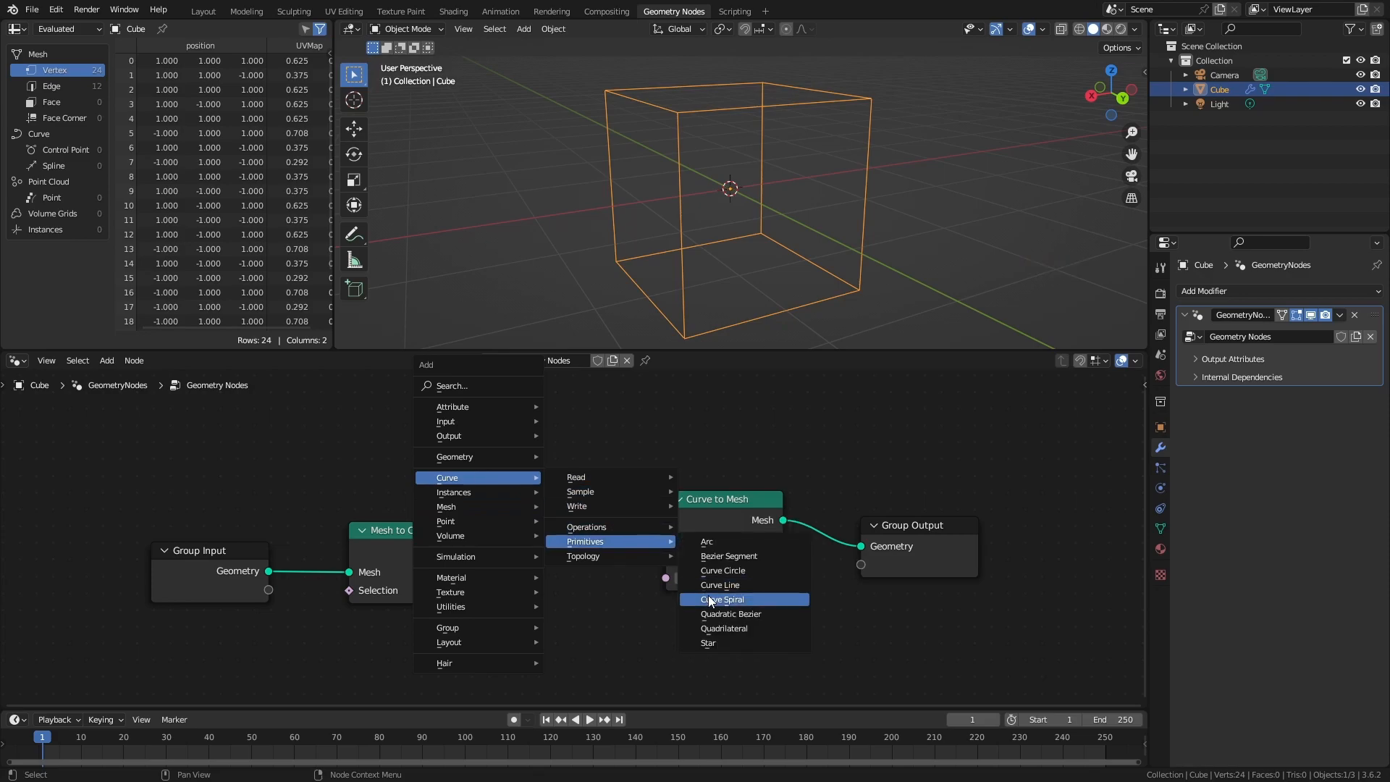
pyautogui.click(722, 571)
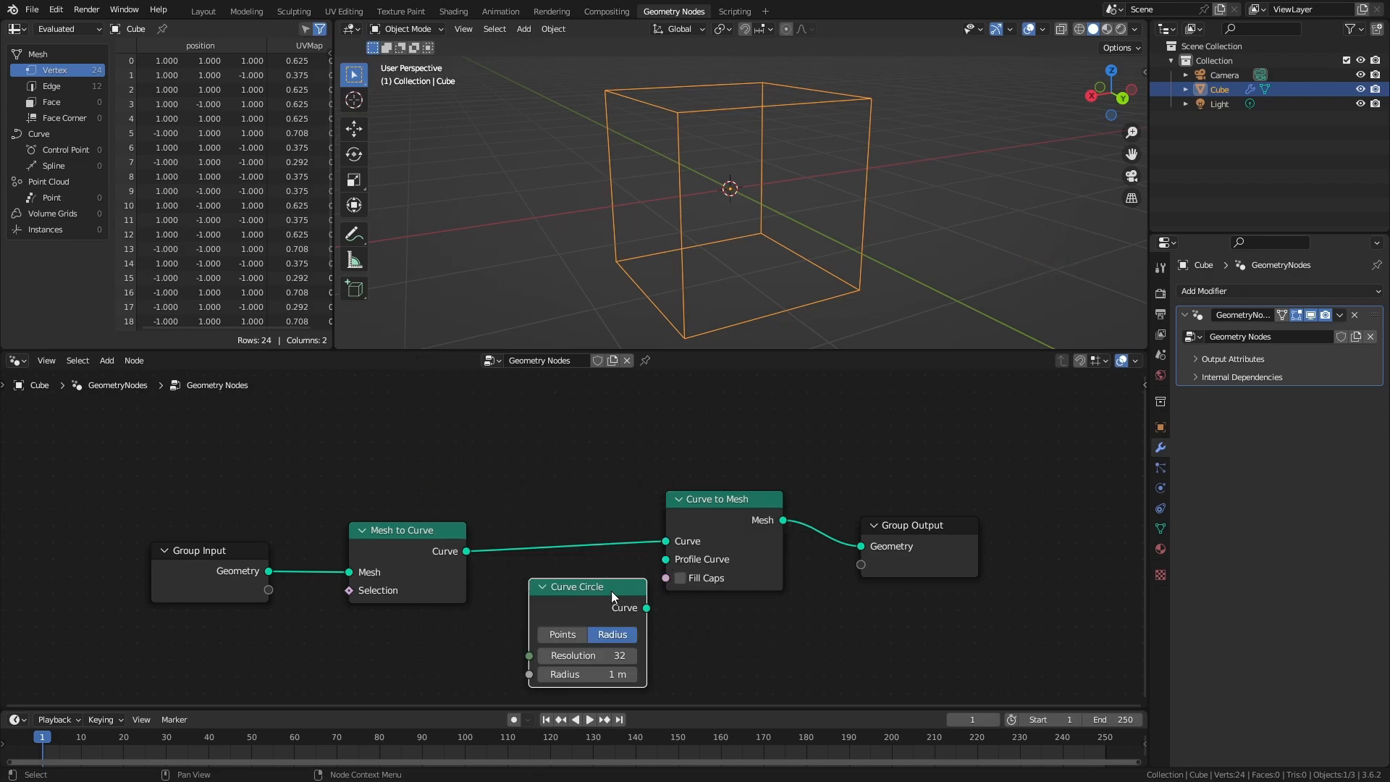
pyautogui.click(608, 616)
pyautogui.moveTo(593, 607); pyautogui.dragTo(665, 559)
# Enable Fill Caps on Curve to Mesh and set the Curve Circle radius to 0.05 m.
pyautogui.moveTo(593, 290); pyautogui.dragTo(637, 231, button='middle')
pyautogui.moveTo(514, 583); pyautogui.dragTo(531, 521, button='middle')
pyautogui.moveTo(574, 611); pyautogui.dragTo(523, 611)
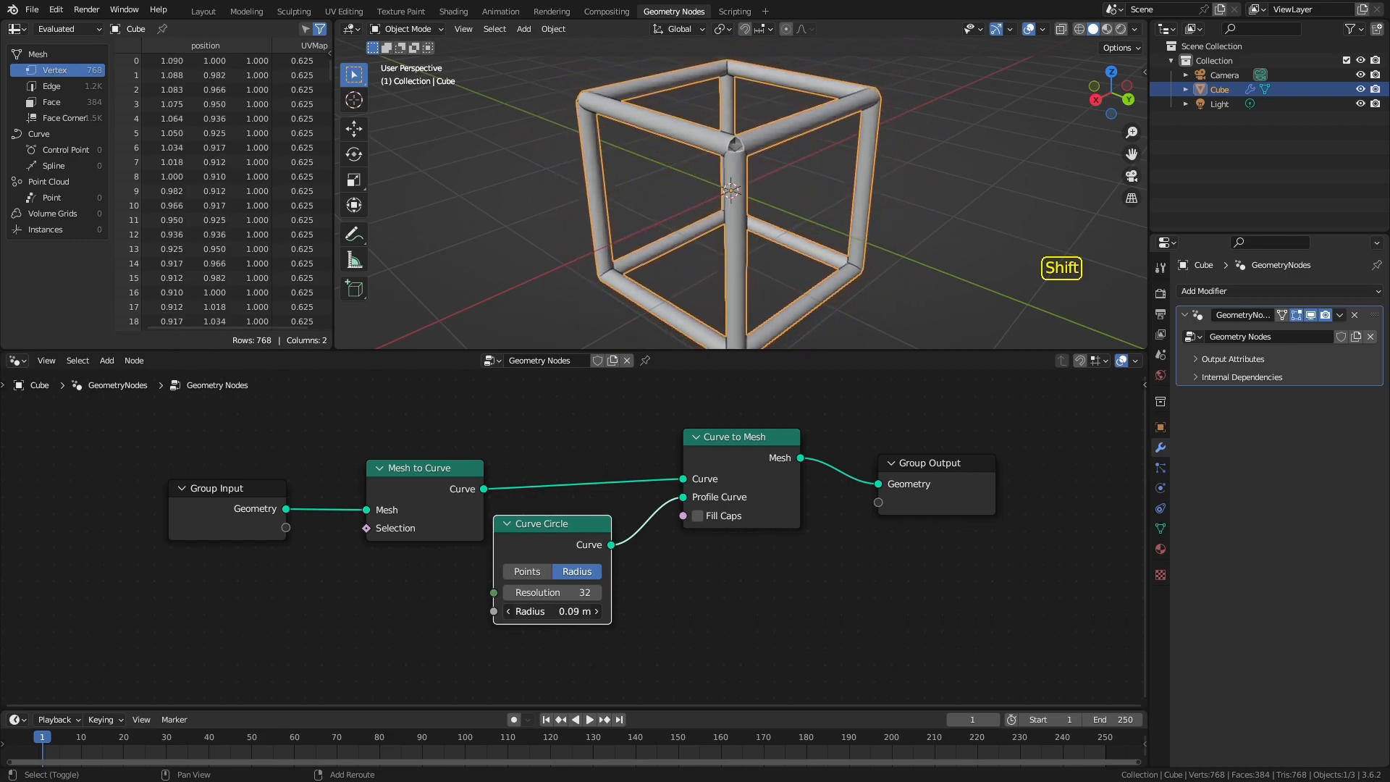
pyautogui.click(697, 515)
pyautogui.moveTo(687, 189); pyautogui.dragTo(631, 220, button='middle')
pyautogui.scroll(2, 631, 219)
pyautogui.keyDown('shift'); pyautogui.moveTo(539, 610); pyautogui.dragTo(534, 611); pyautogui.keyUp('shift')
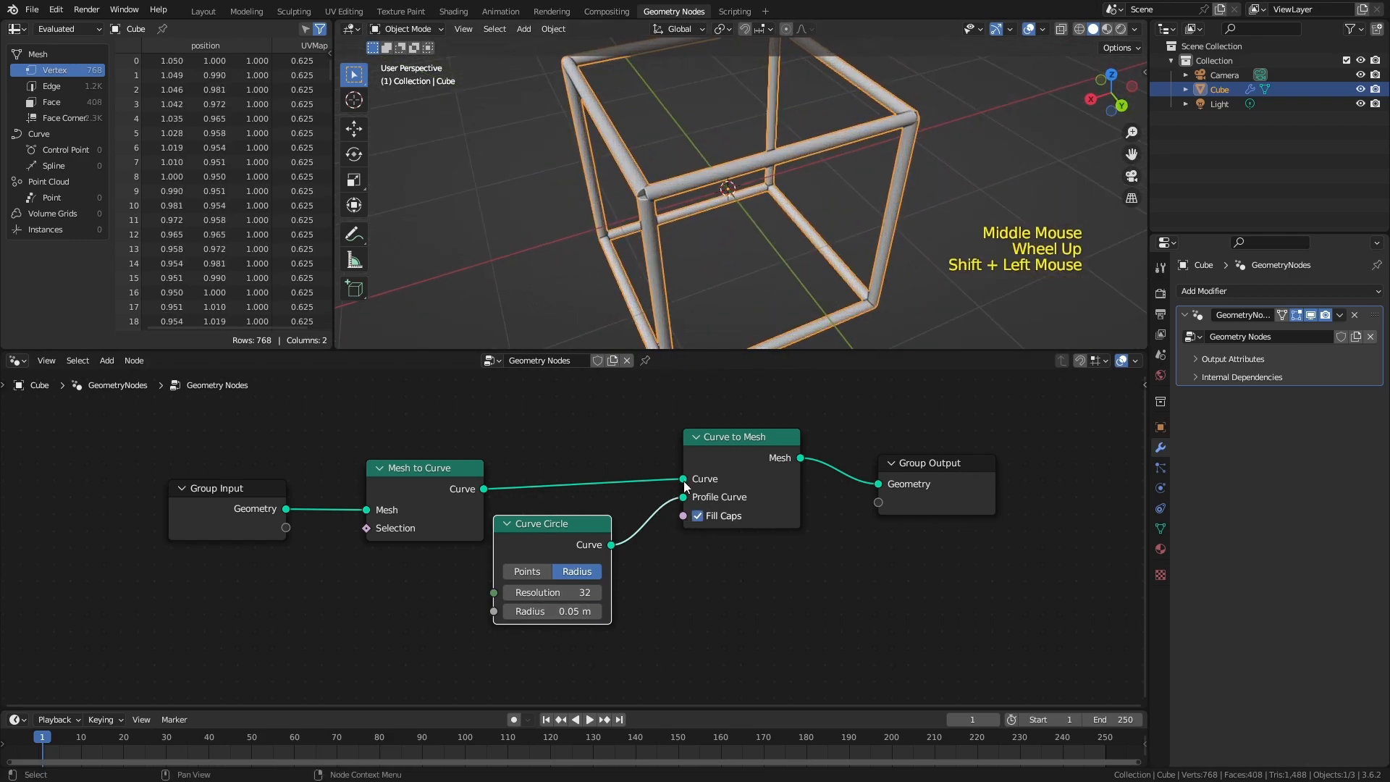
# Examine the tube joints at the cube's corners up close, trying another Curve Circle radius and undoing it.
pyautogui.scroll(2, 688, 210)
pyautogui.moveTo(687, 210); pyautogui.dragTo(656, 254, button='middle')
pyautogui.moveTo(573, 531); pyautogui.dragTo(584, 537)
pyautogui.moveTo(724, 255); pyautogui.dragTo(688, 270, button='middle')
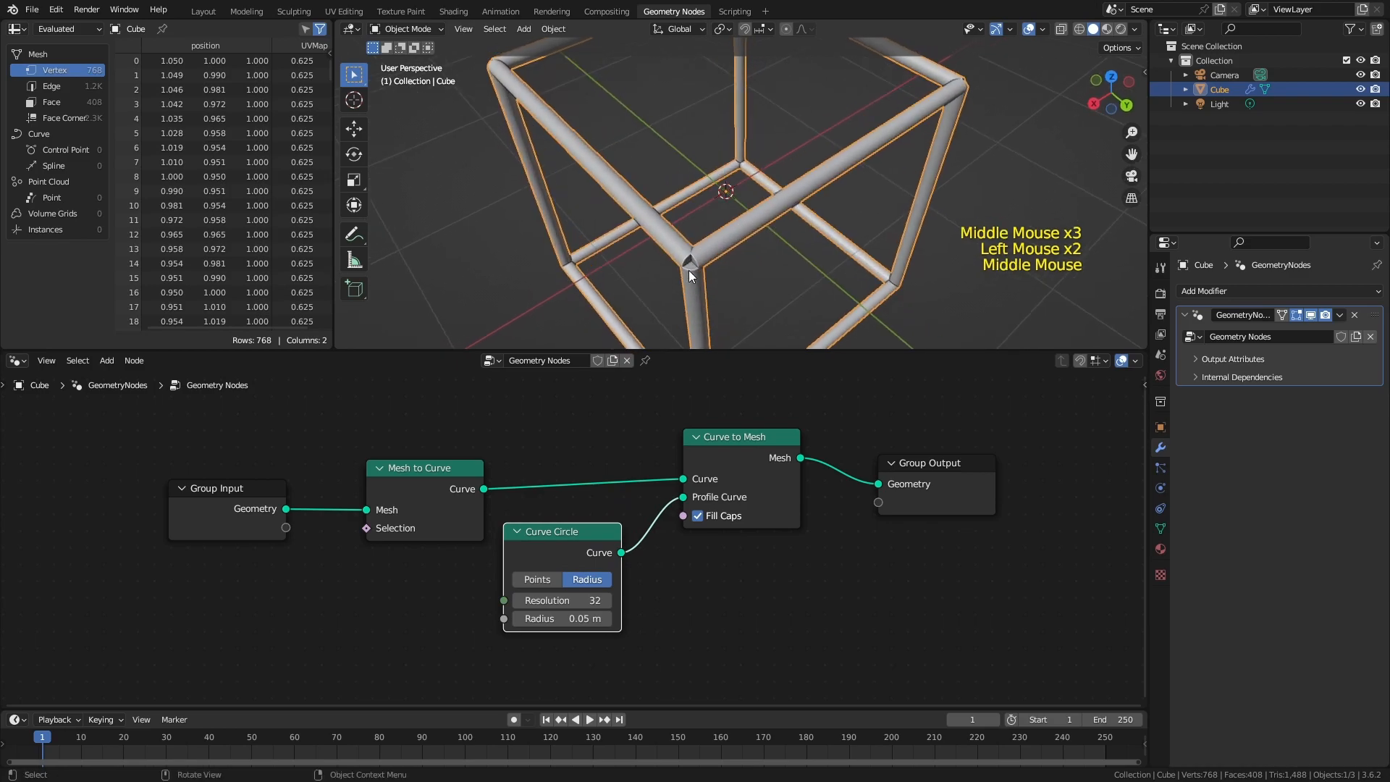
pyautogui.scroll(-1, 654, 275)
pyautogui.middleClick(654, 275)
pyautogui.scroll(1, 655, 275)
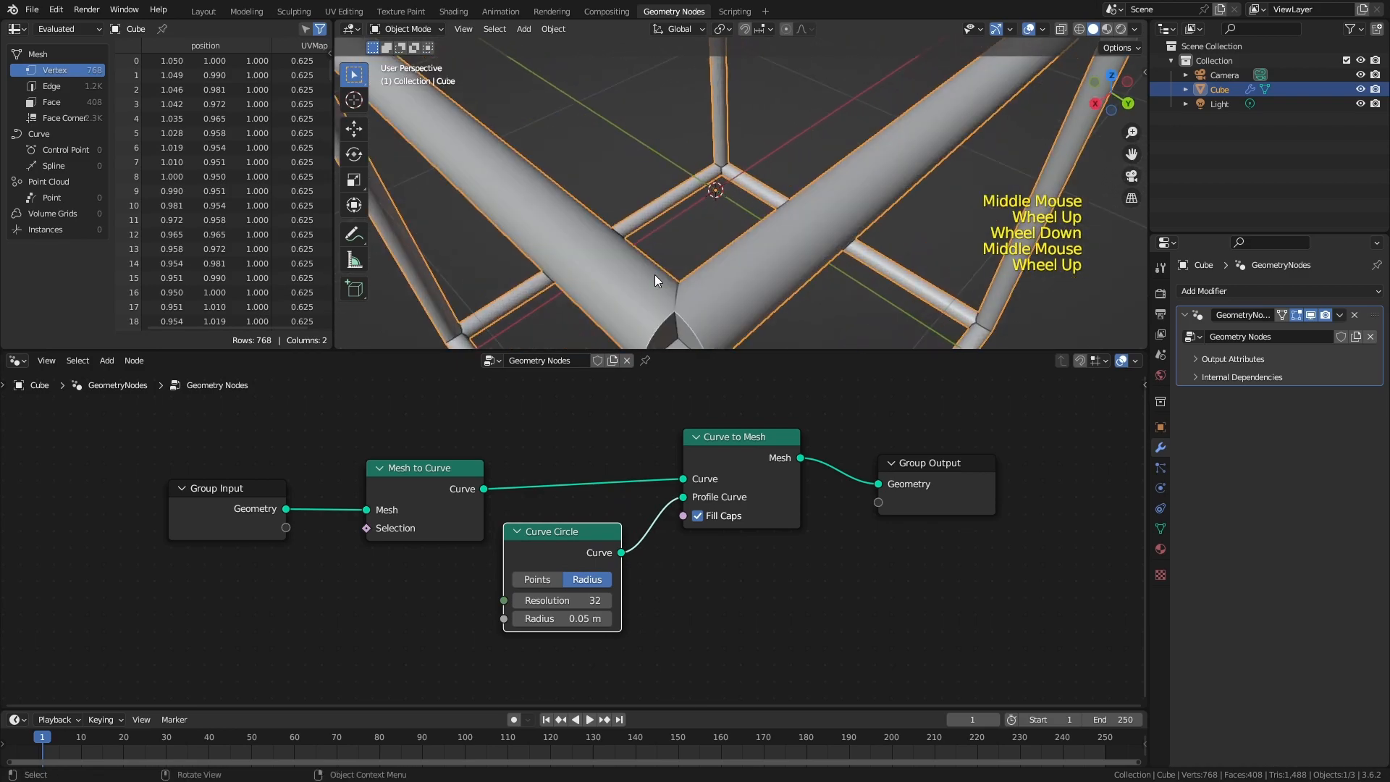
pyautogui.scroll(-2, 583, 536)
pyautogui.moveTo(572, 612); pyautogui.dragTo(623, 612)
pyautogui.hotkey('ctrl', 'z')
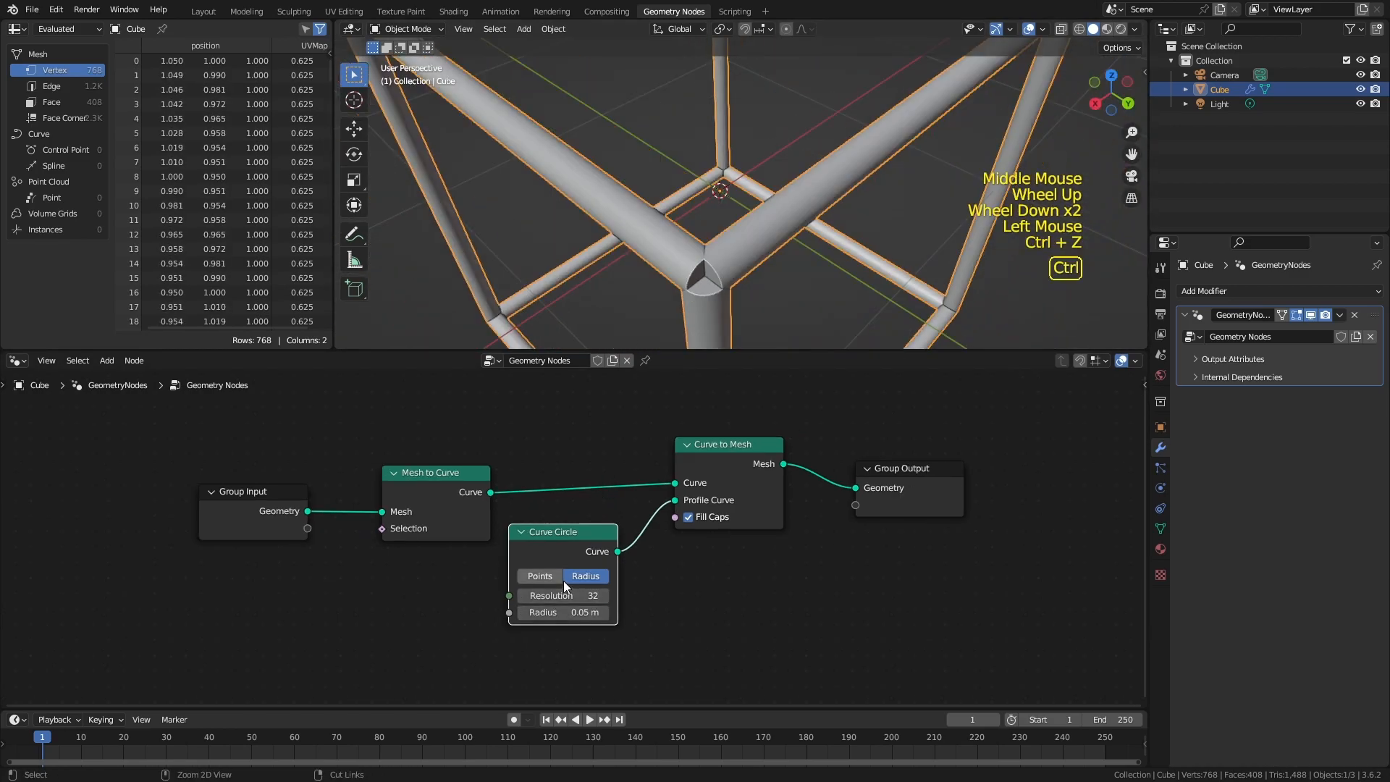
pyautogui.scroll(-2, 633, 218)
pyautogui.moveTo(633, 218); pyautogui.dragTo(534, 186, button='middle')
pyautogui.moveTo(517, 237); pyautogui.dragTo(588, 274, button='middle')
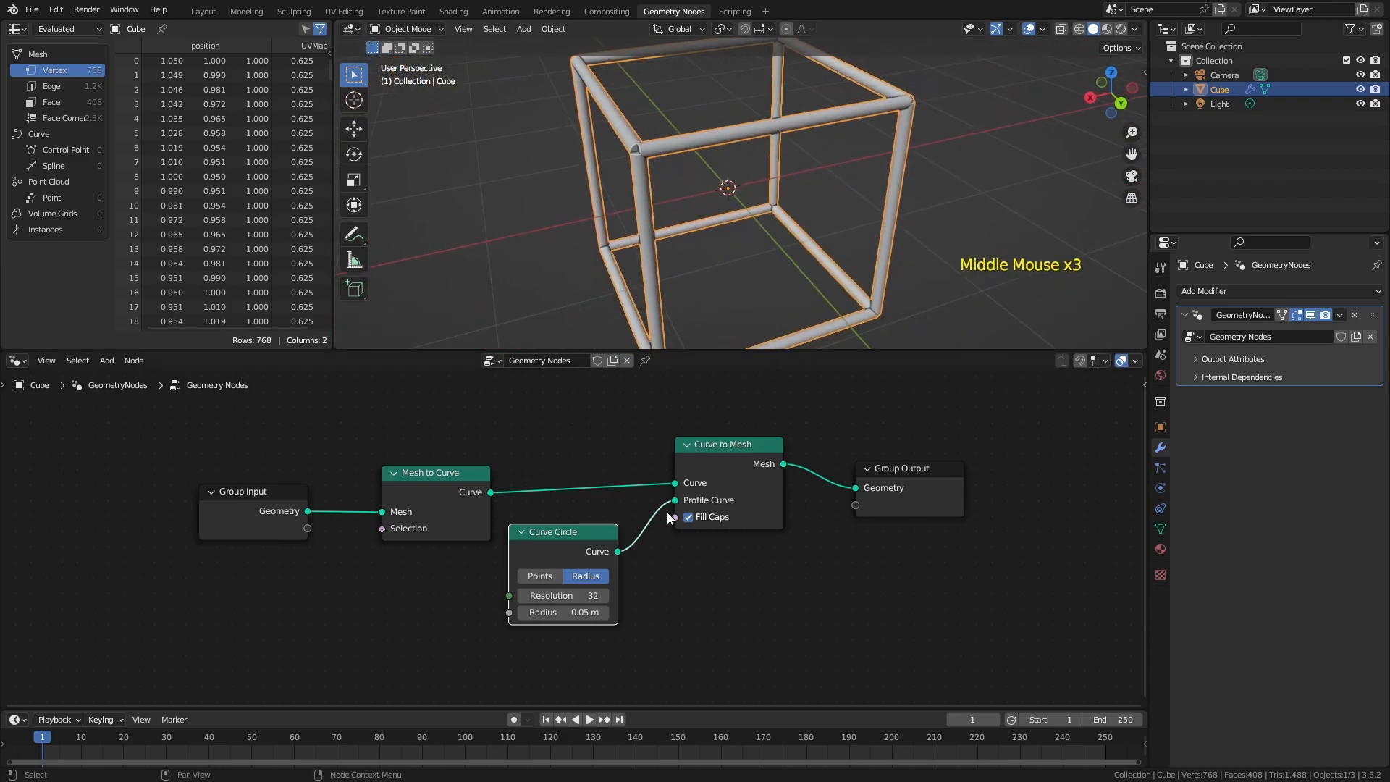
# Inspect the tube frame from several sides and distances, nudging the Curve Circle node below Mesh to Curve.
pyautogui.moveTo(564, 550); pyautogui.dragTo(544, 562)
pyautogui.moveTo(627, 339); pyautogui.dragTo(640, 186, button='middle')
pyautogui.scroll(2, 724, 170)
pyautogui.scroll(-1, 737, 171)
pyautogui.moveTo(737, 171); pyautogui.dragTo(653, 210, button='middle')
pyautogui.scroll(-1, 673, 247)
pyautogui.scroll(1, 638, 197)
pyautogui.moveTo(695, 283); pyautogui.dragTo(675, 71, button='middle')
pyautogui.moveTo(601, 114); pyautogui.dragTo(659, 201, button='middle')
pyautogui.scroll(2, 659, 201)
pyautogui.scroll(-1, 721, 278)
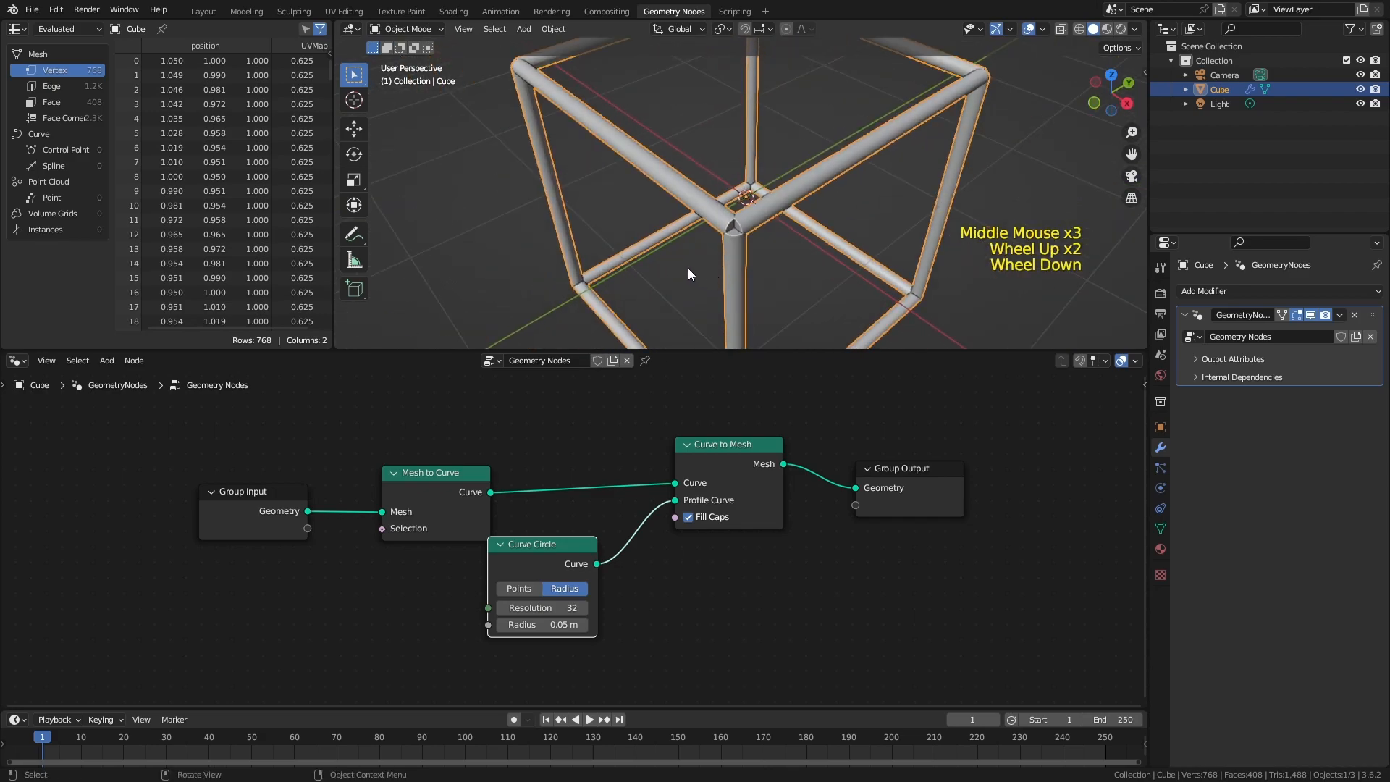
pyautogui.scroll(-2, 724, 184)
pyautogui.moveTo(749, 179); pyautogui.dragTo(704, 330, button='middle')
# Rearrange the Mesh to Curve, Curve Circle, Curve to Mesh and Group Output nodes so they are clearly spaced.
pyautogui.click(741, 495)
pyautogui.moveTo(742, 495); pyautogui.dragTo(769, 551)
pyautogui.moveTo(902, 466); pyautogui.dragTo(908, 487)
pyautogui.moveTo(438, 475); pyautogui.dragTo(422, 499)
pyautogui.moveTo(690, 212); pyautogui.dragTo(636, 261, button='middle')
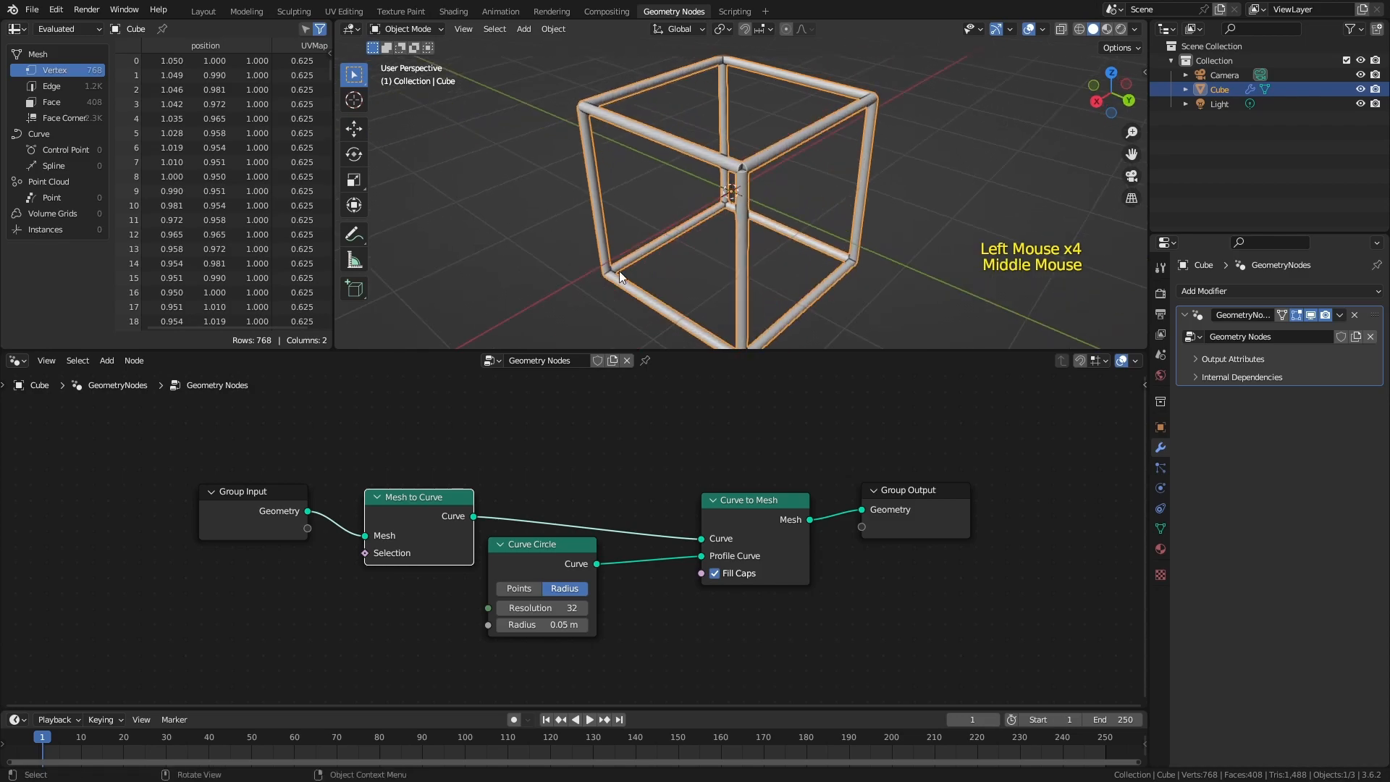
pyautogui.scroll(1, 712, 173)
pyautogui.moveTo(711, 171); pyautogui.dragTo(701, 160, button='middle')
pyautogui.scroll(2, 701, 159)
pyautogui.click(573, 442)
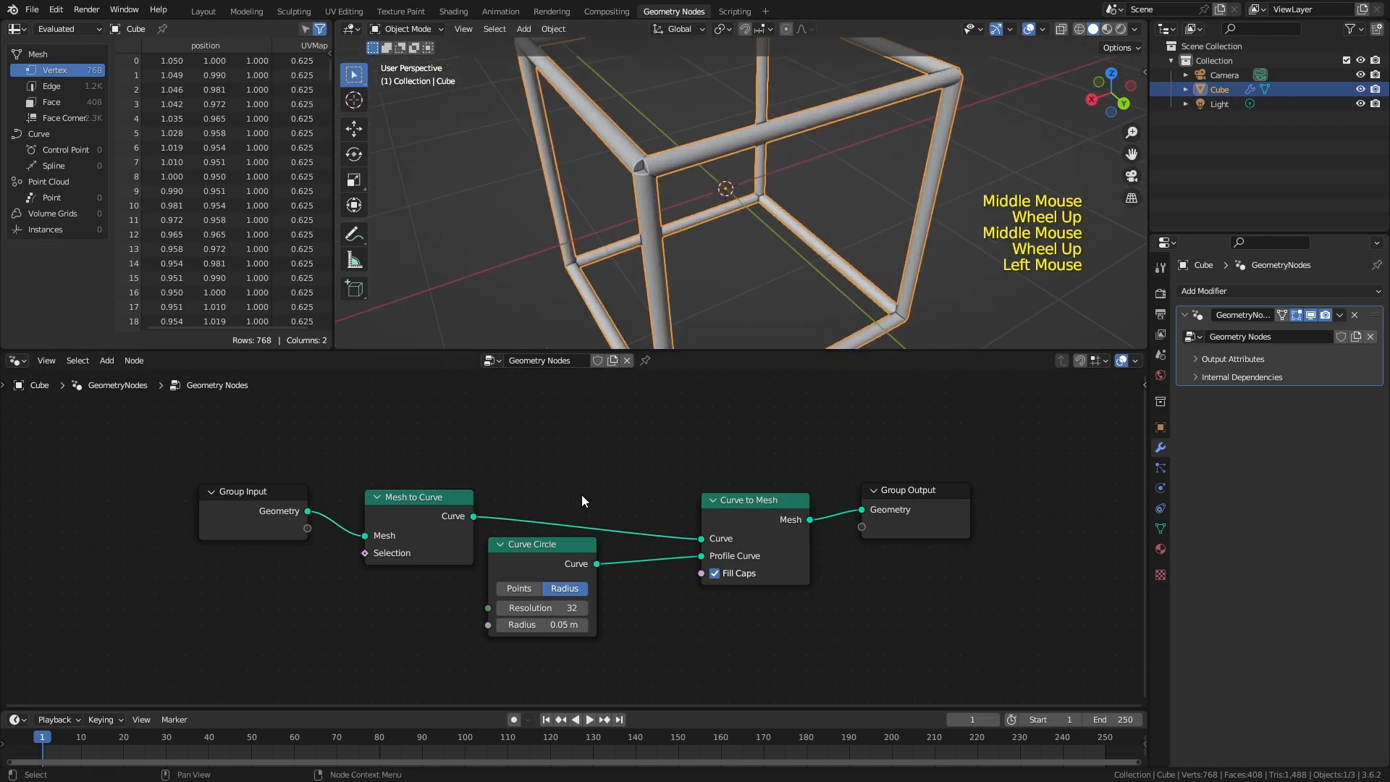
pyautogui.moveTo(580, 572); pyautogui.dragTo(606, 599)
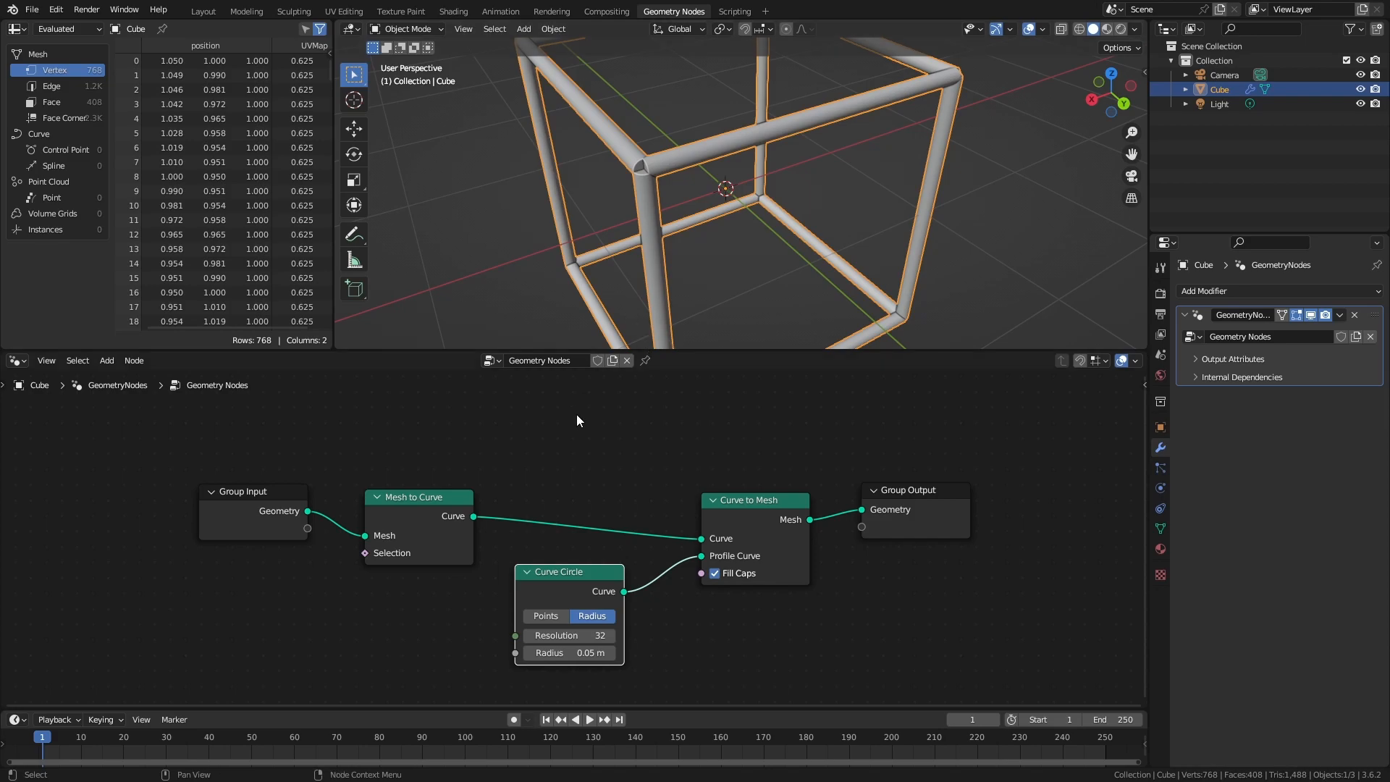
pyautogui.moveTo(737, 514); pyautogui.dragTo(742, 533)
# Add an Instance on Points node in the empty area above the existing node chain.
pyautogui.moveTo(489, 446); pyautogui.dragTo(510, 488, button='middle')
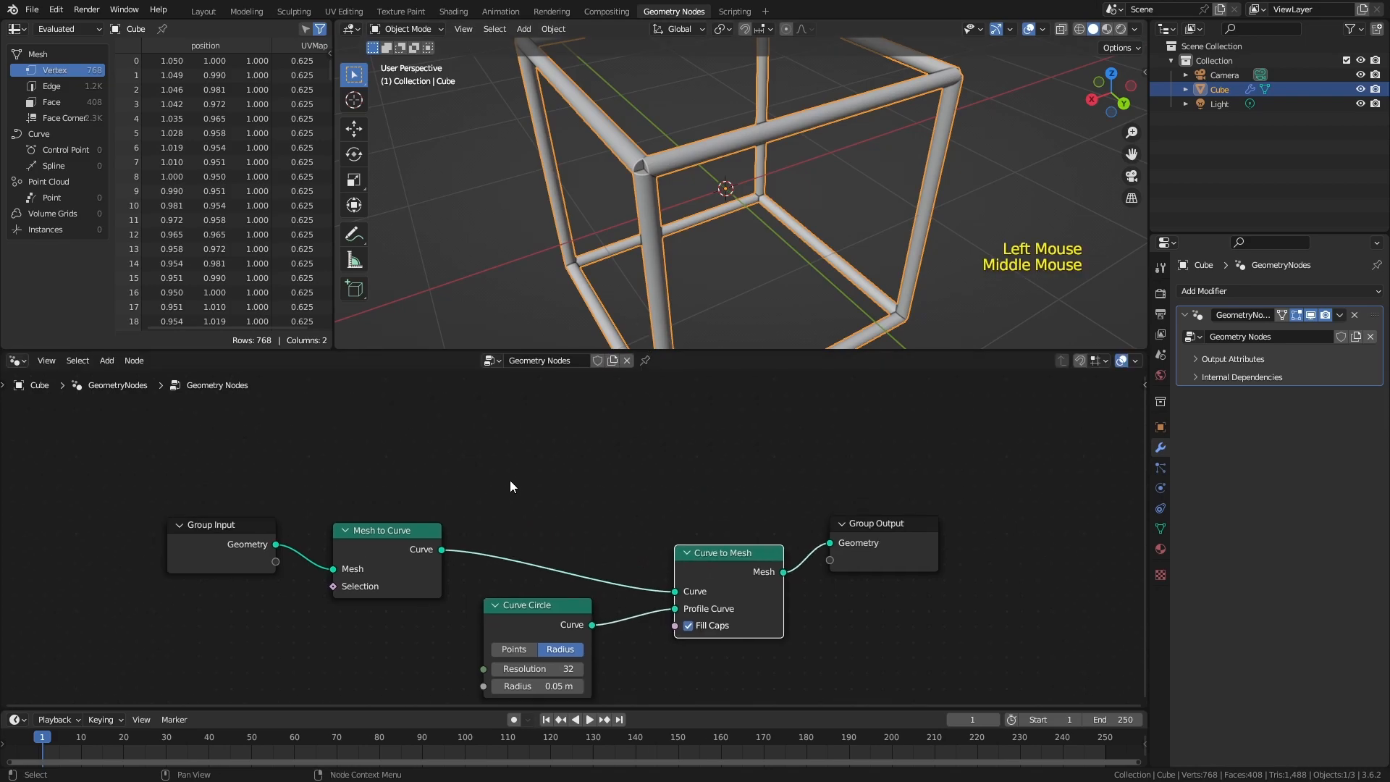
pyautogui.hotkey('shift', 'a')
pyautogui.moveTo(555, 453)
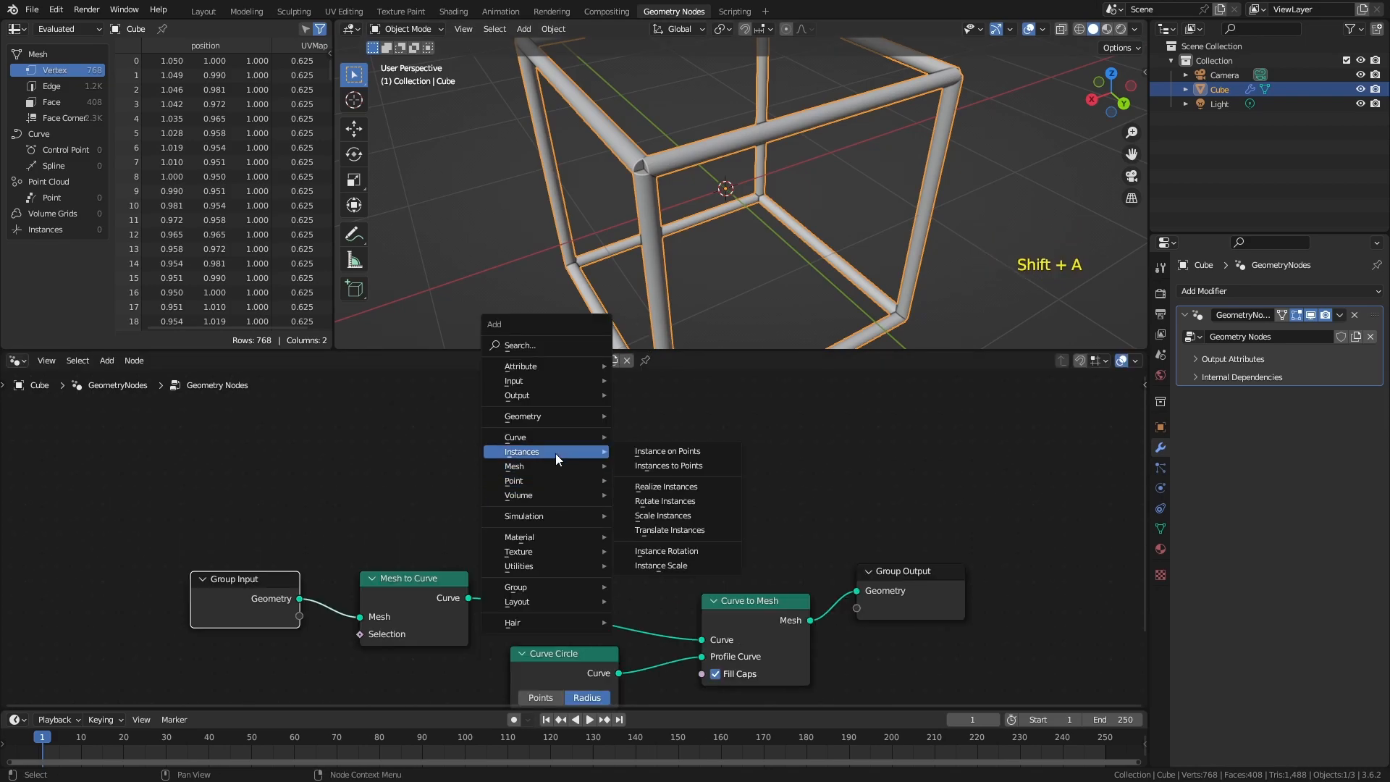
pyautogui.click(670, 451)
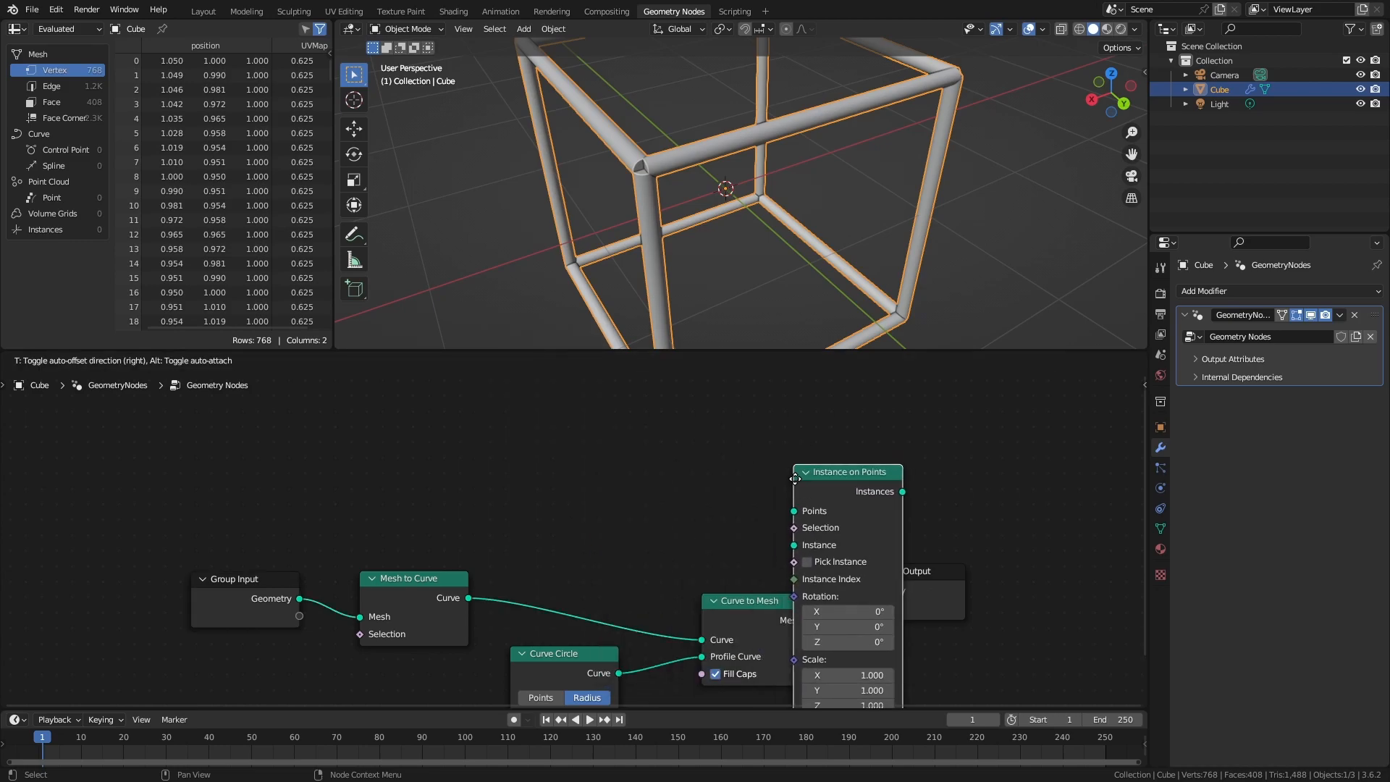
pyautogui.click(584, 423)
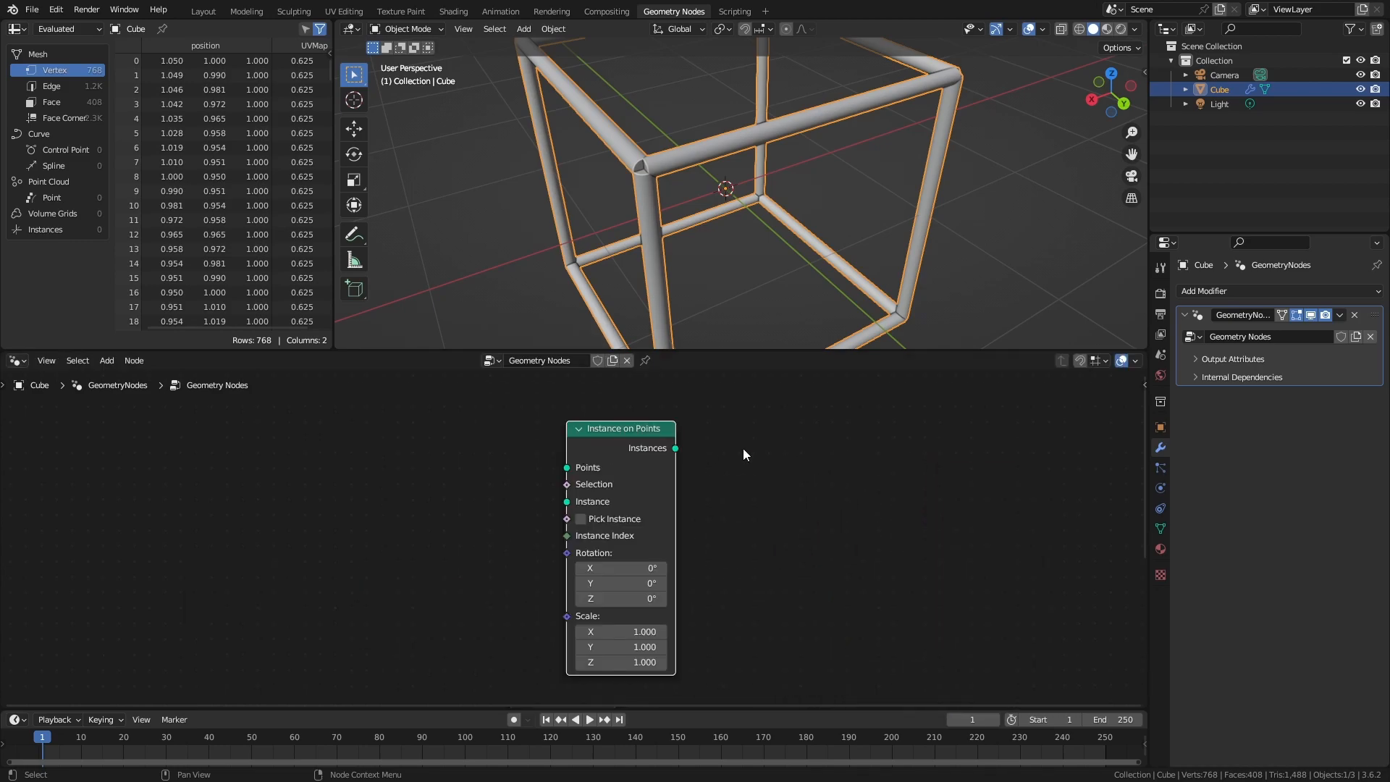
pyautogui.scroll(-2, 743, 450)
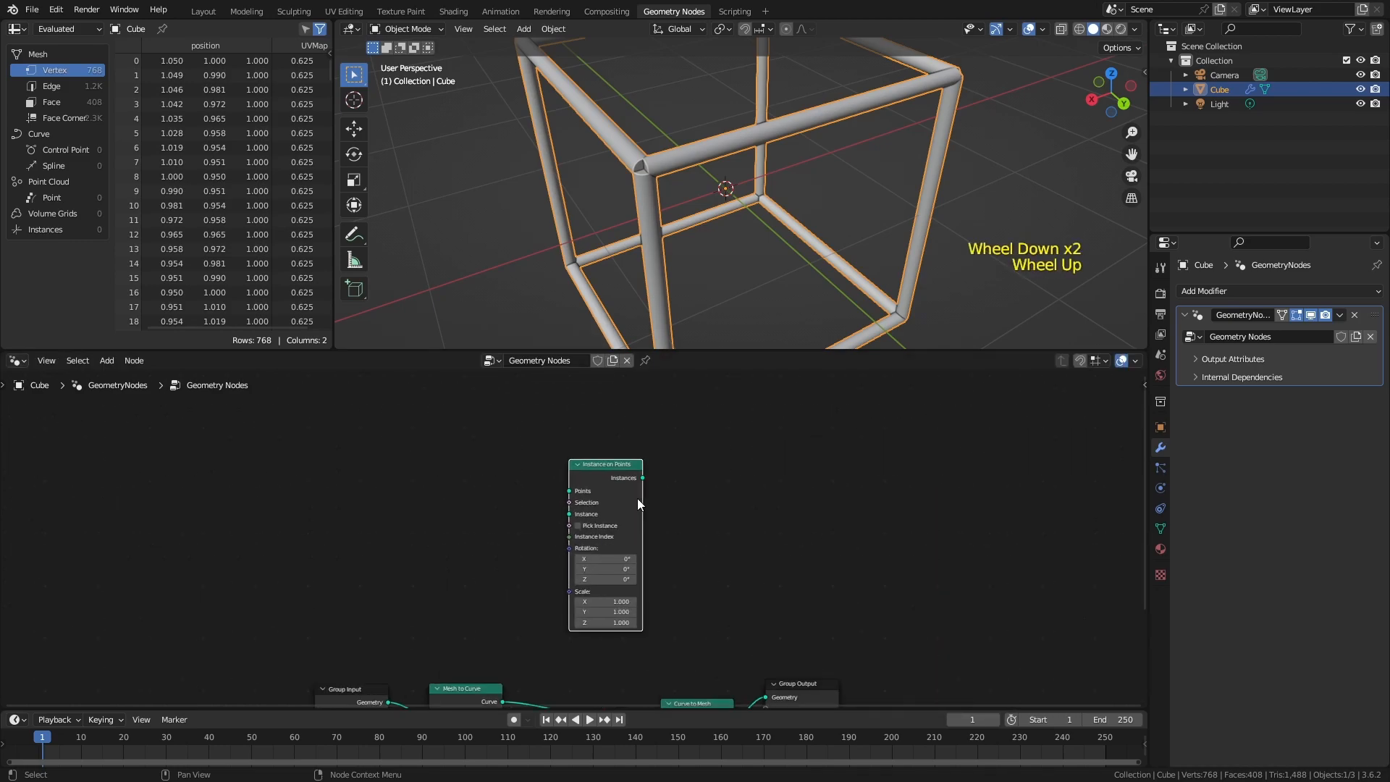
pyautogui.scroll(1, 639, 502)
pyautogui.moveTo(639, 502); pyautogui.dragTo(609, 391, button='middle')
# Shift Group Output away from Curve to Mesh and place Instance on Points above the gap between them.
pyautogui.moveTo(774, 594); pyautogui.dragTo(938, 587)
pyautogui.moveTo(589, 412); pyautogui.dragTo(900, 581)
pyautogui.moveTo(780, 557); pyautogui.dragTo(687, 426)
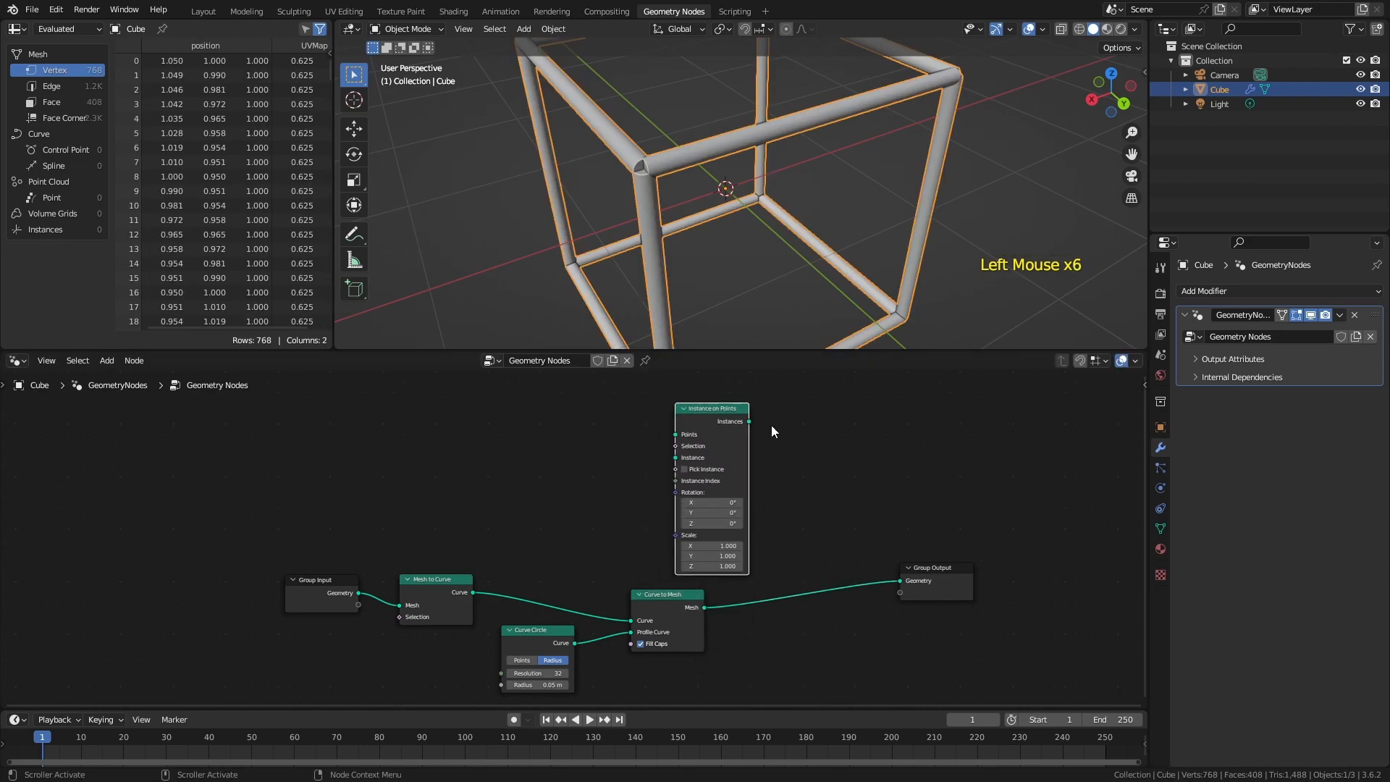
# Connect the Group Input geometry to the Points input of Instance on Points.
pyautogui.moveTo(323, 579); pyautogui.dragTo(310, 585)
pyautogui.moveTo(254, 541); pyautogui.dragTo(370, 654)
pyautogui.moveTo(347, 600); pyautogui.dragTo(675, 435)
pyautogui.scroll(2, 704, 423)
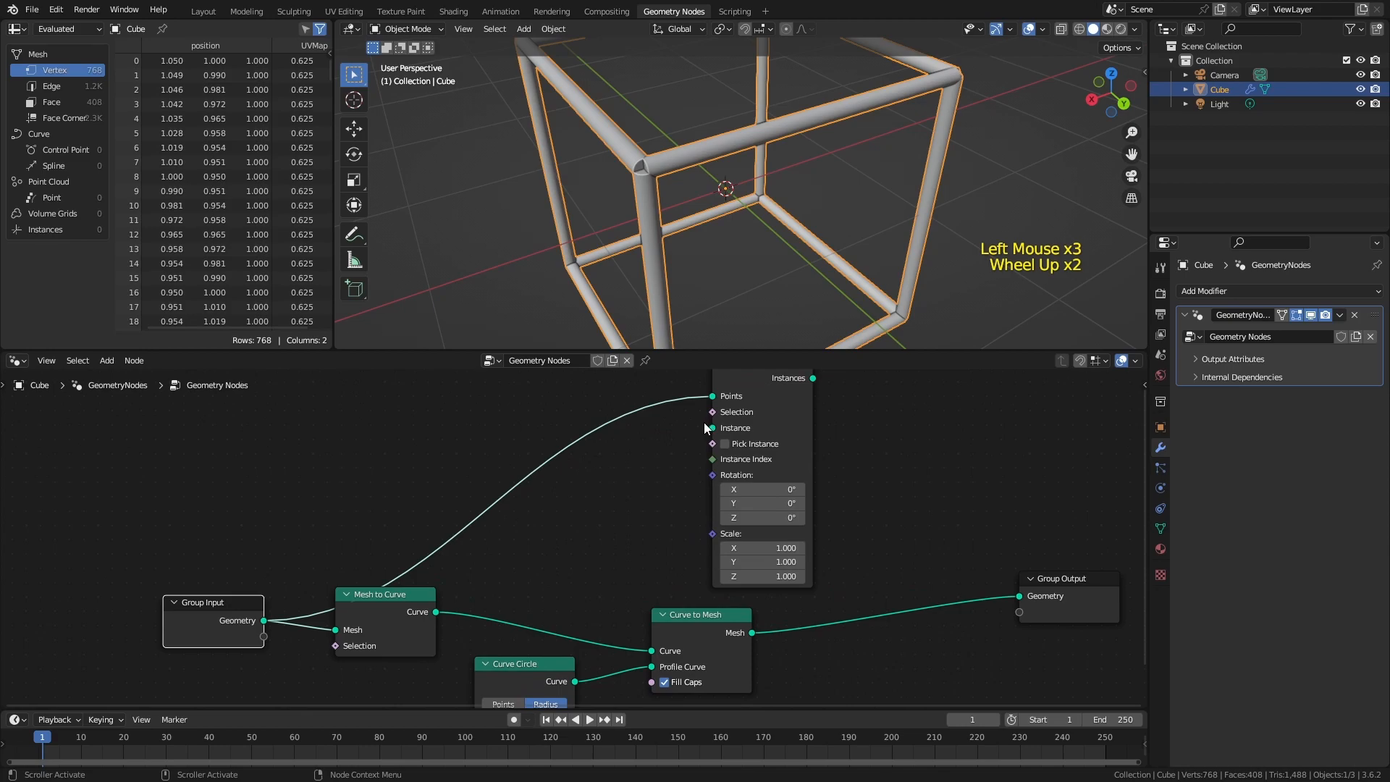
pyautogui.moveTo(704, 423); pyautogui.dragTo(413, 575, button='middle')
pyautogui.moveTo(669, 402); pyautogui.dragTo(928, 632)
pyautogui.click(728, 420)
pyautogui.moveTo(726, 415); pyautogui.dragTo(848, 537)
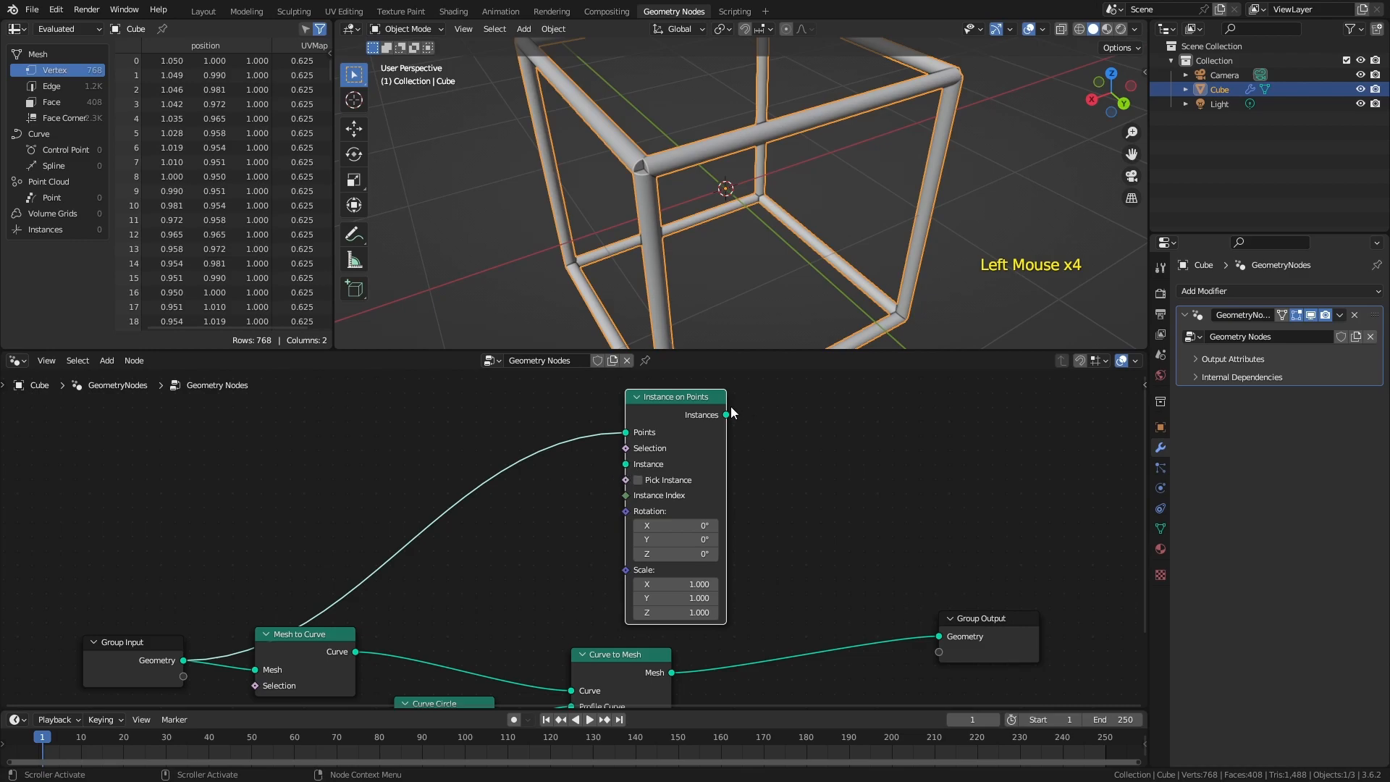
# Insert a Join Geometry node on the link between Curve to Mesh and Group Output.
pyautogui.scroll(-1, 888, 610)
pyautogui.moveTo(695, 507); pyautogui.dragTo(657, 489, button='middle')
pyautogui.hotkey('shift', 'a')
pyautogui.click(653, 461)
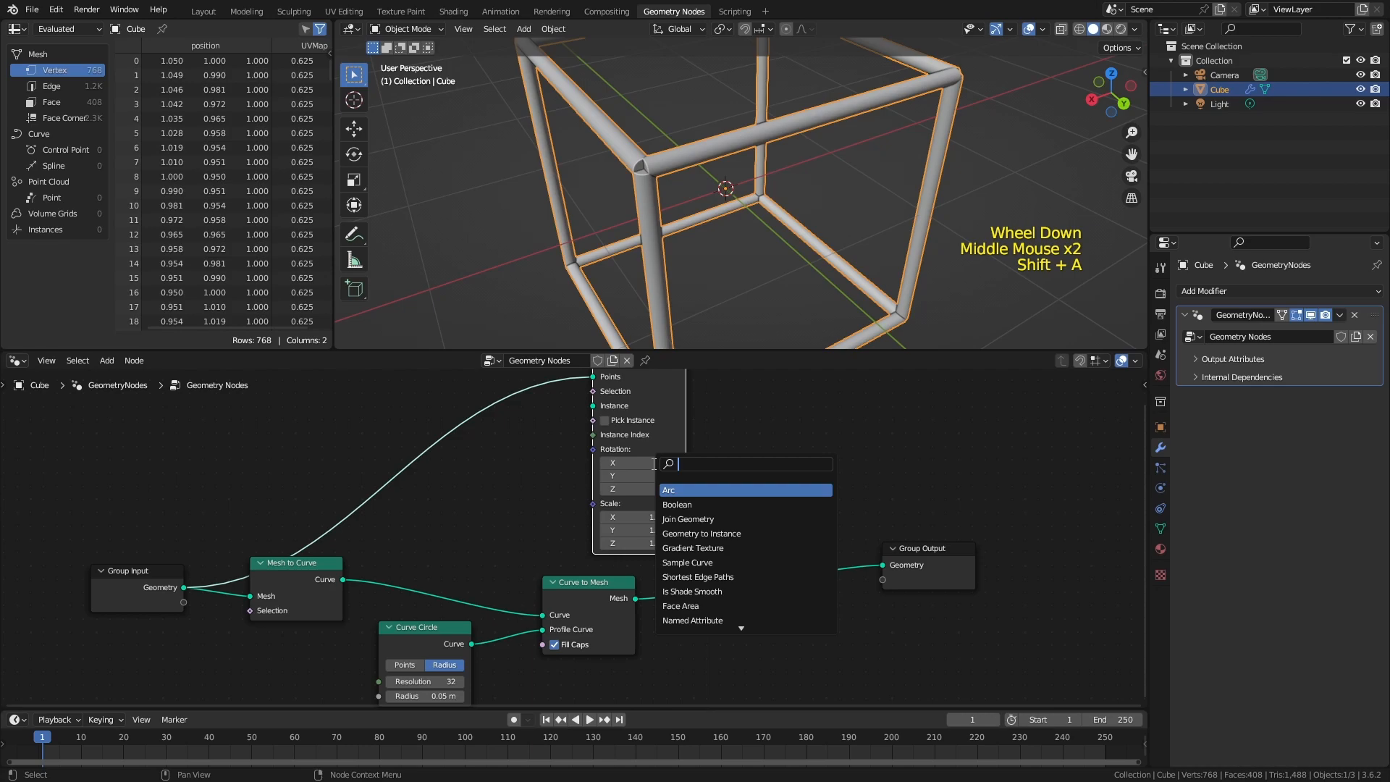
pyautogui.write('join geo')
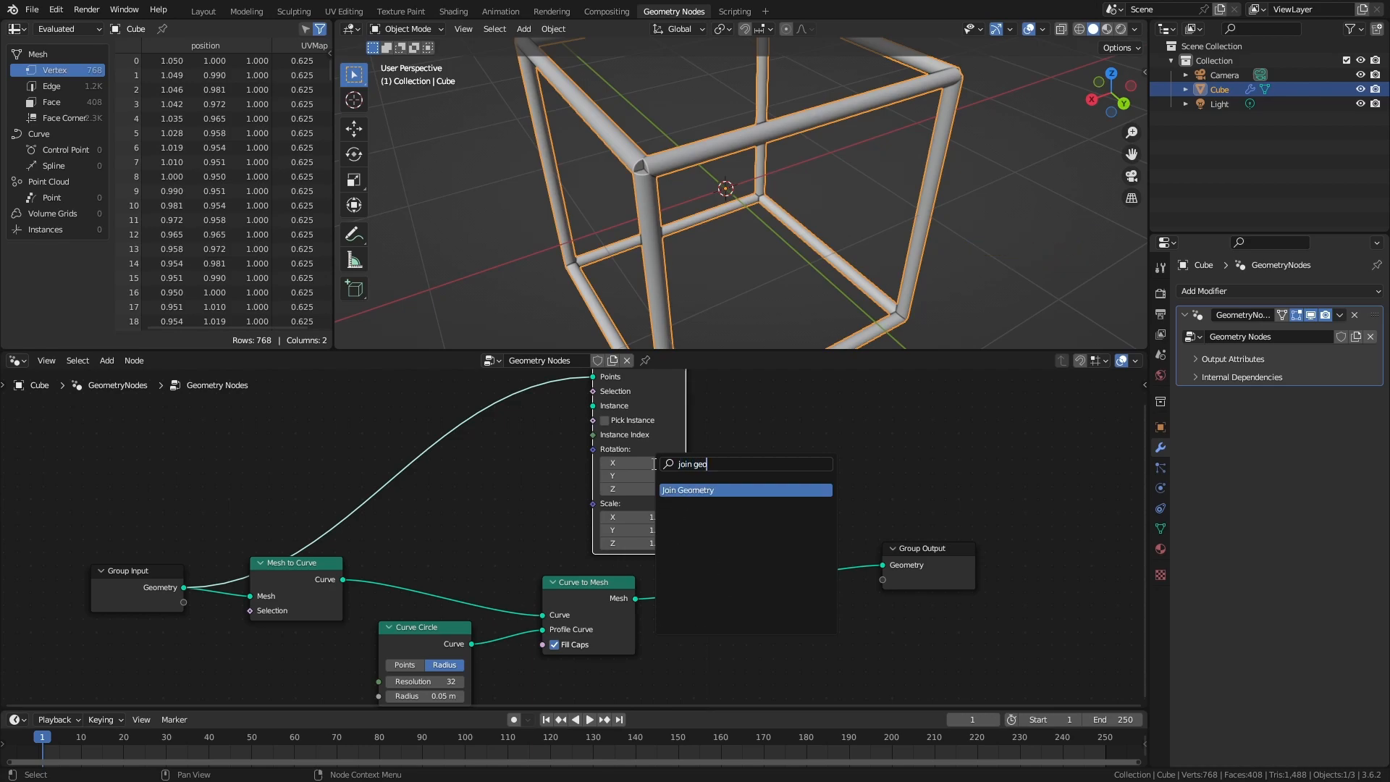
pyautogui.click(664, 494)
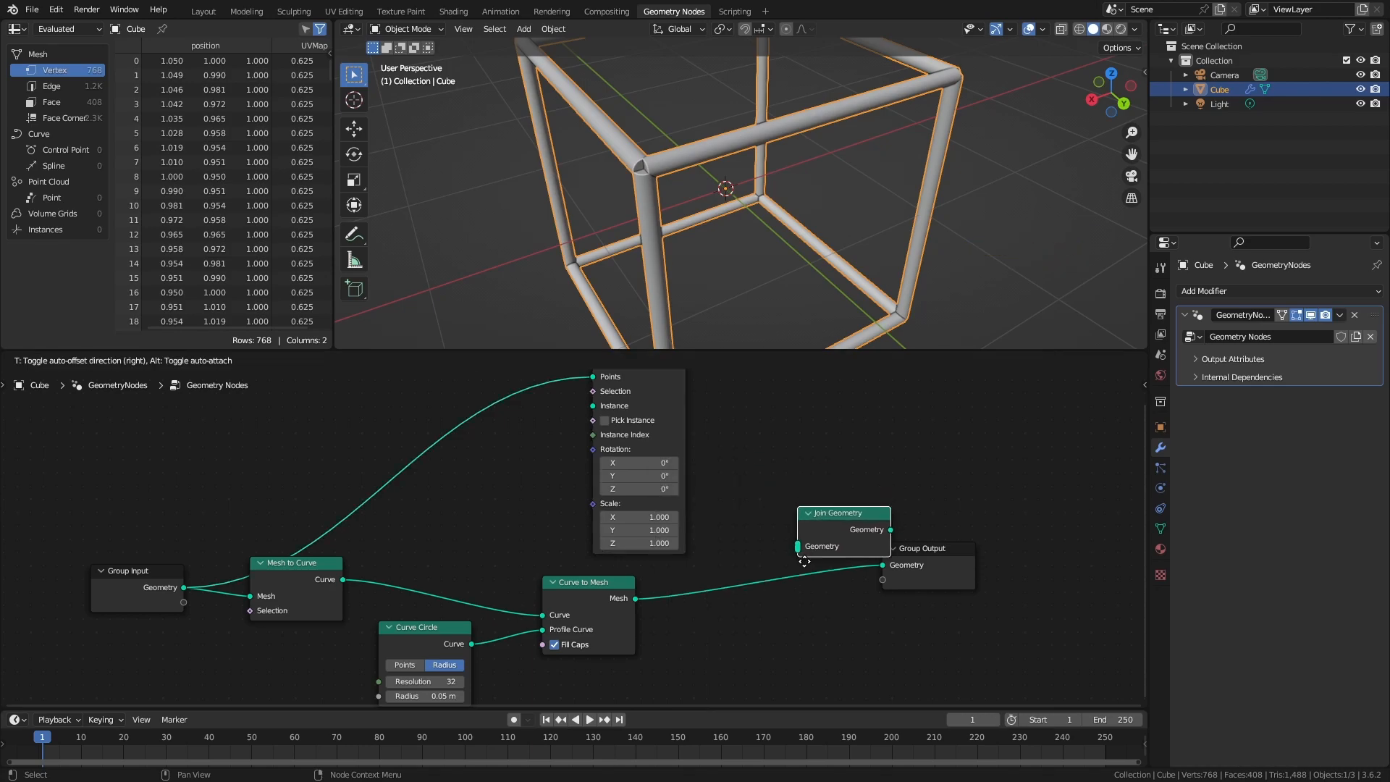
pyautogui.click(744, 606)
# Connect the Instances output of Instance on Points to Join Geometry and tidy the surrounding nodes.
pyautogui.moveTo(683, 451); pyautogui.dragTo(822, 496, button='middle')
pyautogui.moveTo(826, 405); pyautogui.dragTo(830, 413)
pyautogui.moveTo(867, 617); pyautogui.dragTo(874, 640)
pyautogui.moveTo(749, 481); pyautogui.dragTo(737, 488, button='middle')
pyautogui.moveTo(719, 459); pyautogui.dragTo(537, 478)
pyautogui.moveTo(432, 639); pyautogui.dragTo(441, 666)
pyautogui.moveTo(260, 646); pyautogui.dragTo(218, 639)
# Add an Ico Sphere node with a 0.3 m radius and connect its Mesh output to the Instance input.
pyautogui.hotkey('shift', 'a')
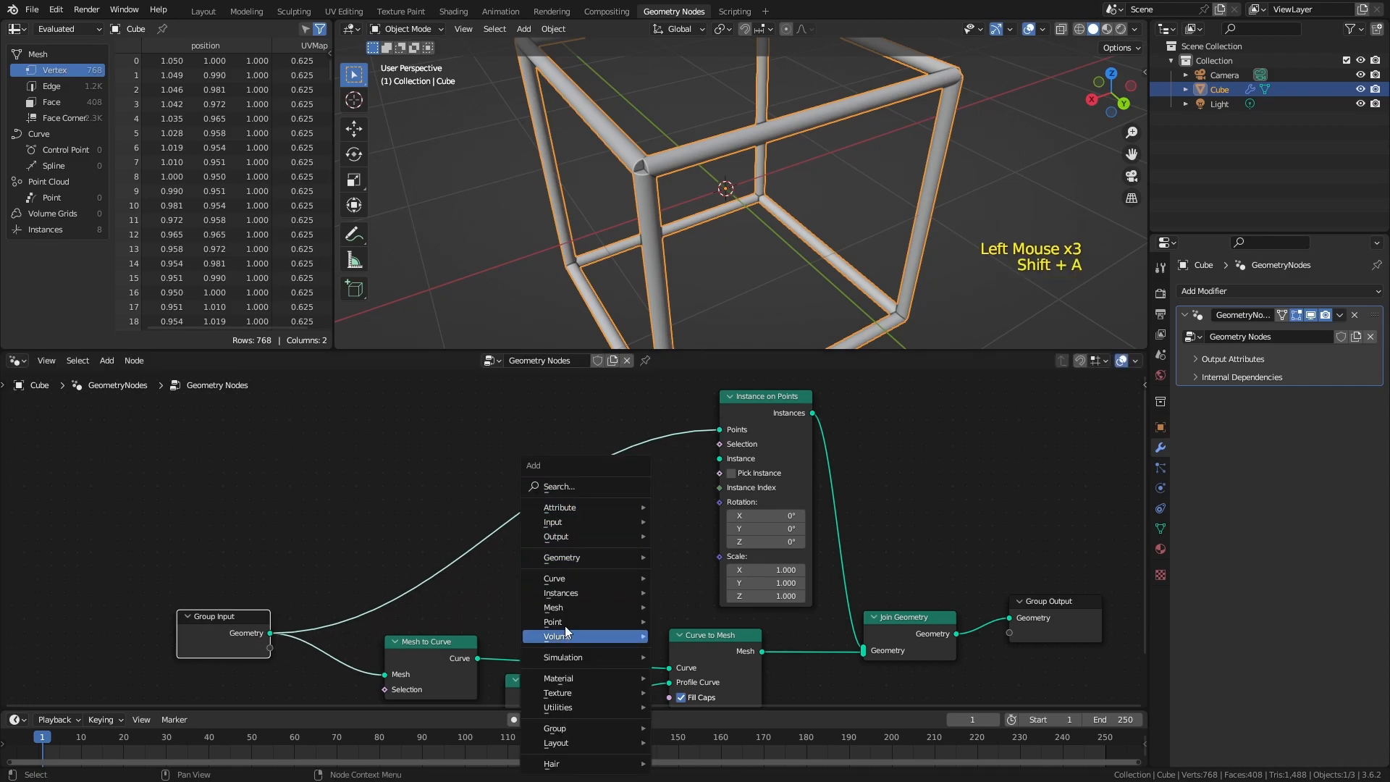
pyautogui.moveTo(579, 607)
pyautogui.moveTo(716, 657)
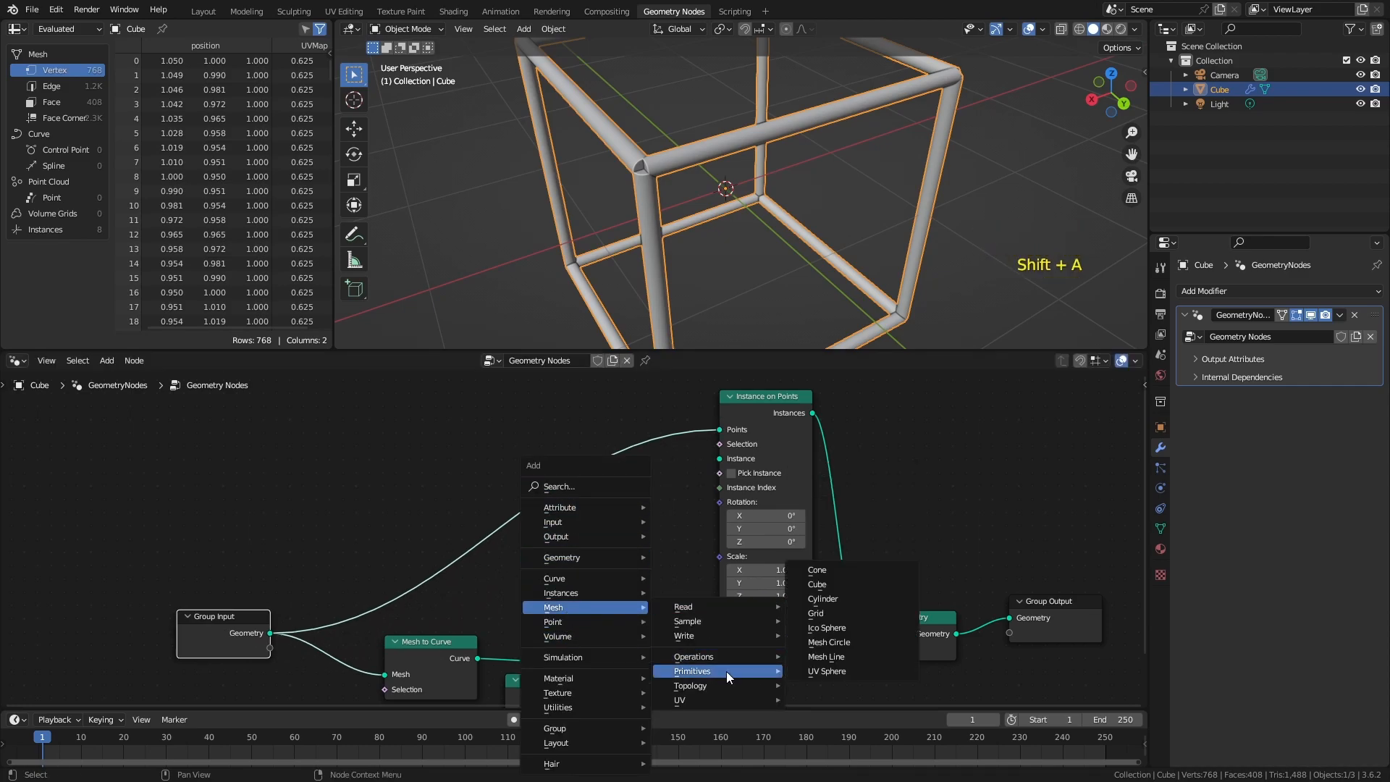
pyautogui.click(833, 626)
pyautogui.click(621, 521)
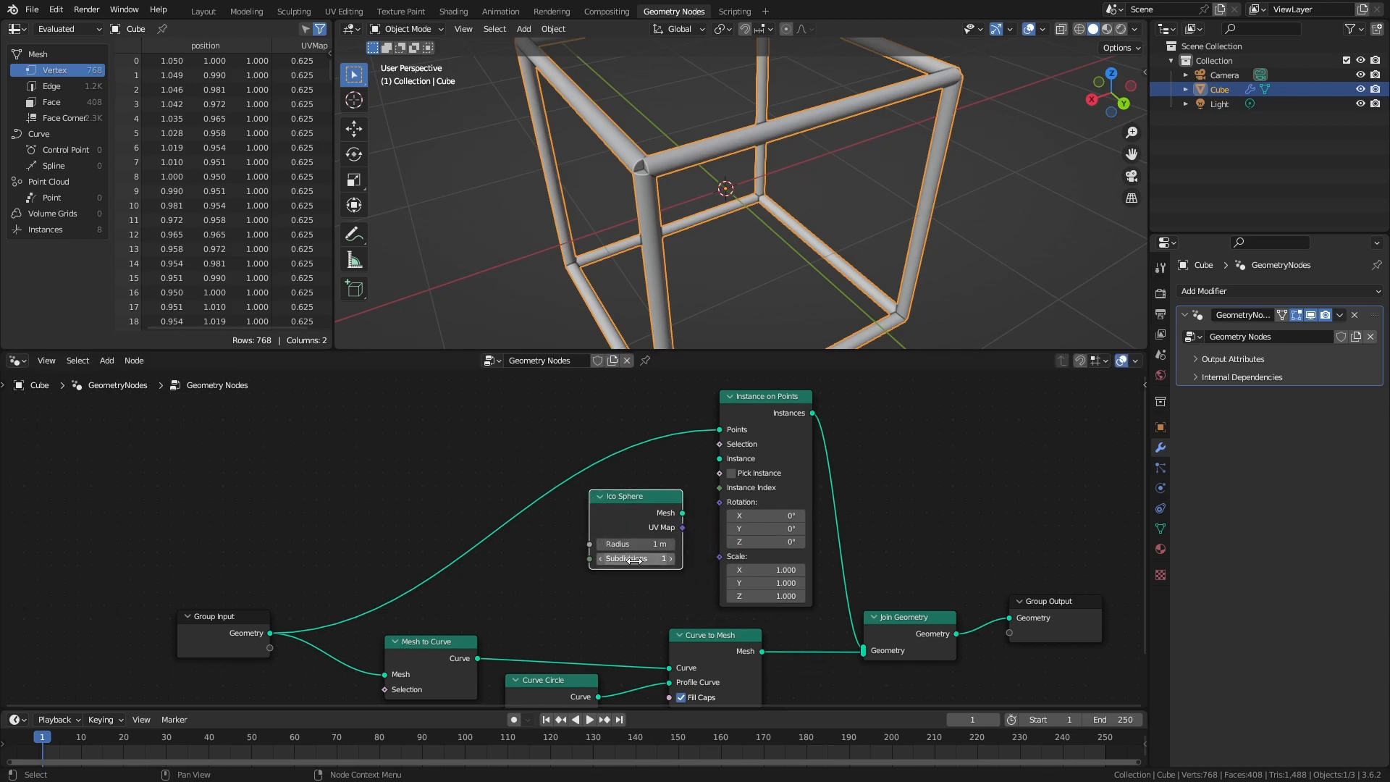
pyautogui.click(634, 545)
pyautogui.moveTo(668, 511); pyautogui.dragTo(715, 463)
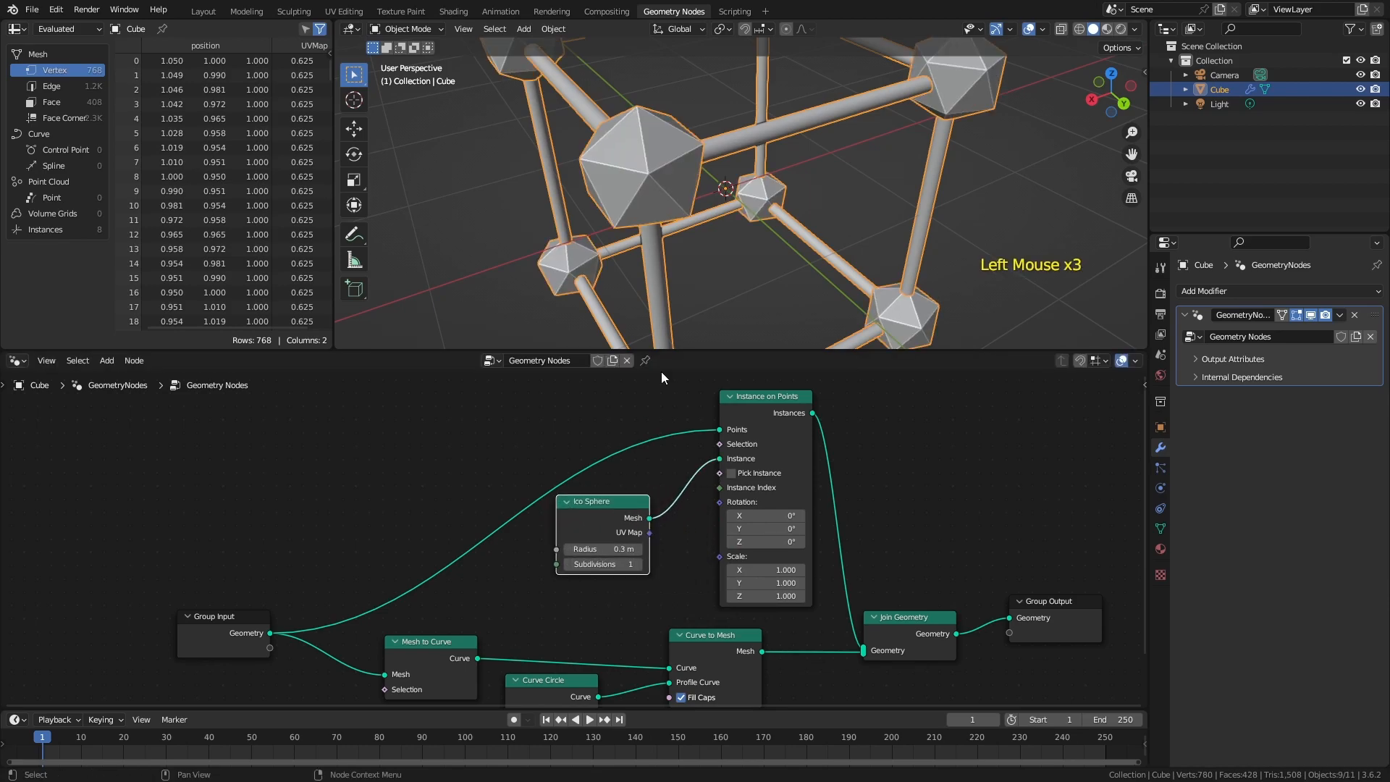
# Examine the ico spheres placed on the cube's vertices together with the Group Input and Instance on Points nodes.
pyautogui.scroll(-2, 632, 215)
pyautogui.scroll(1, 623, 261)
pyautogui.moveTo(632, 216); pyautogui.dragTo(767, 313, button='middle')
pyautogui.scroll(1, 624, 261)
pyautogui.moveTo(217, 552); pyautogui.dragTo(298, 610)
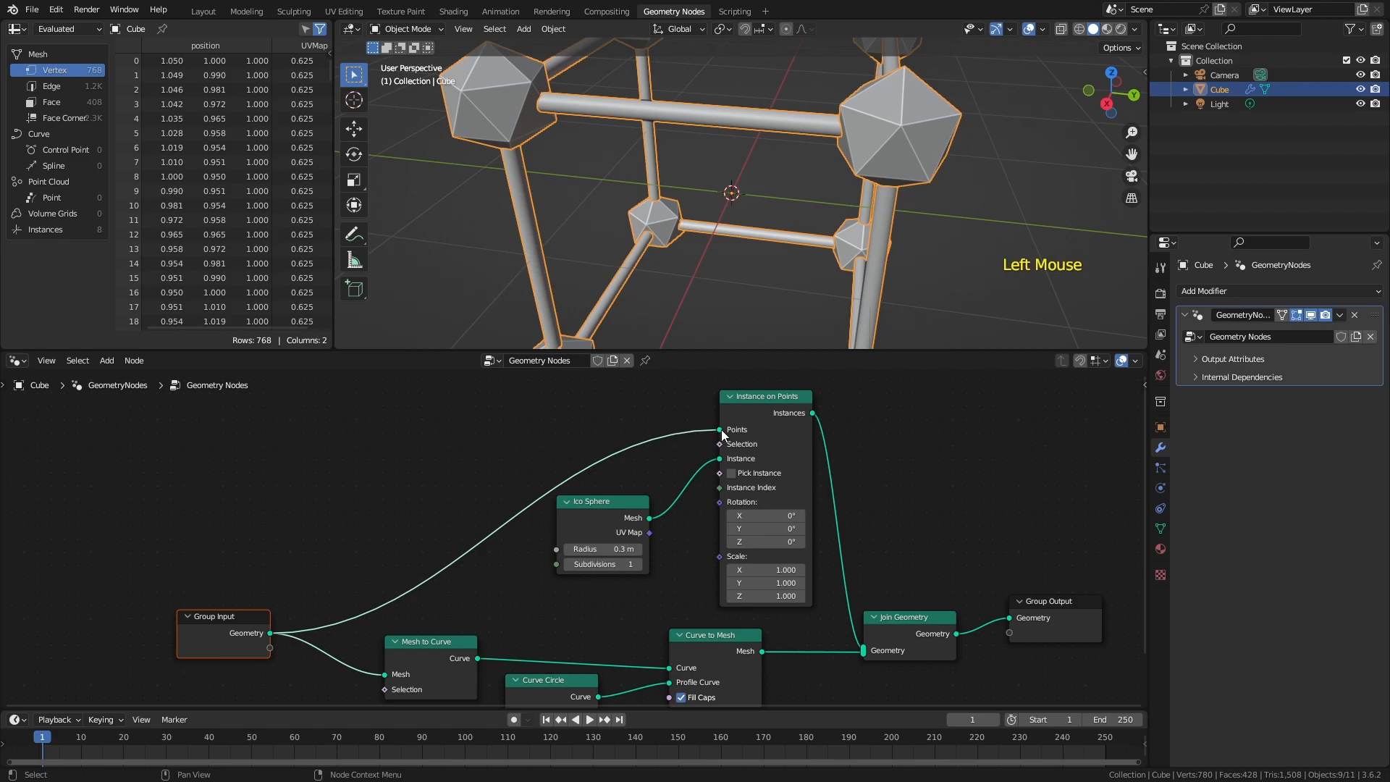
pyautogui.moveTo(756, 401); pyautogui.dragTo(845, 612)
pyautogui.moveTo(715, 386); pyautogui.dragTo(823, 522)
pyautogui.moveTo(785, 338); pyautogui.dragTo(671, 226, button='middle')
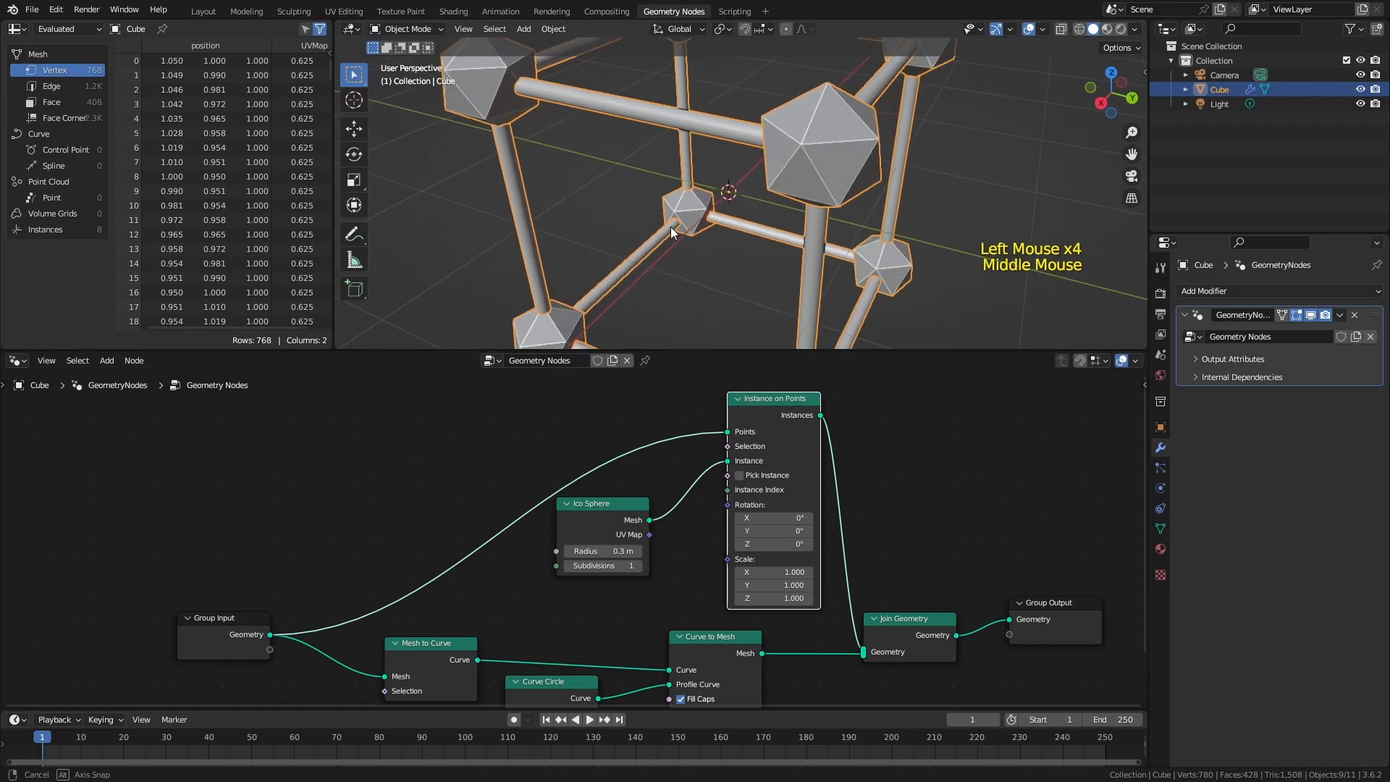
pyautogui.scroll(-2, 671, 225)
pyautogui.moveTo(744, 190); pyautogui.dragTo(724, 455, button='middle')
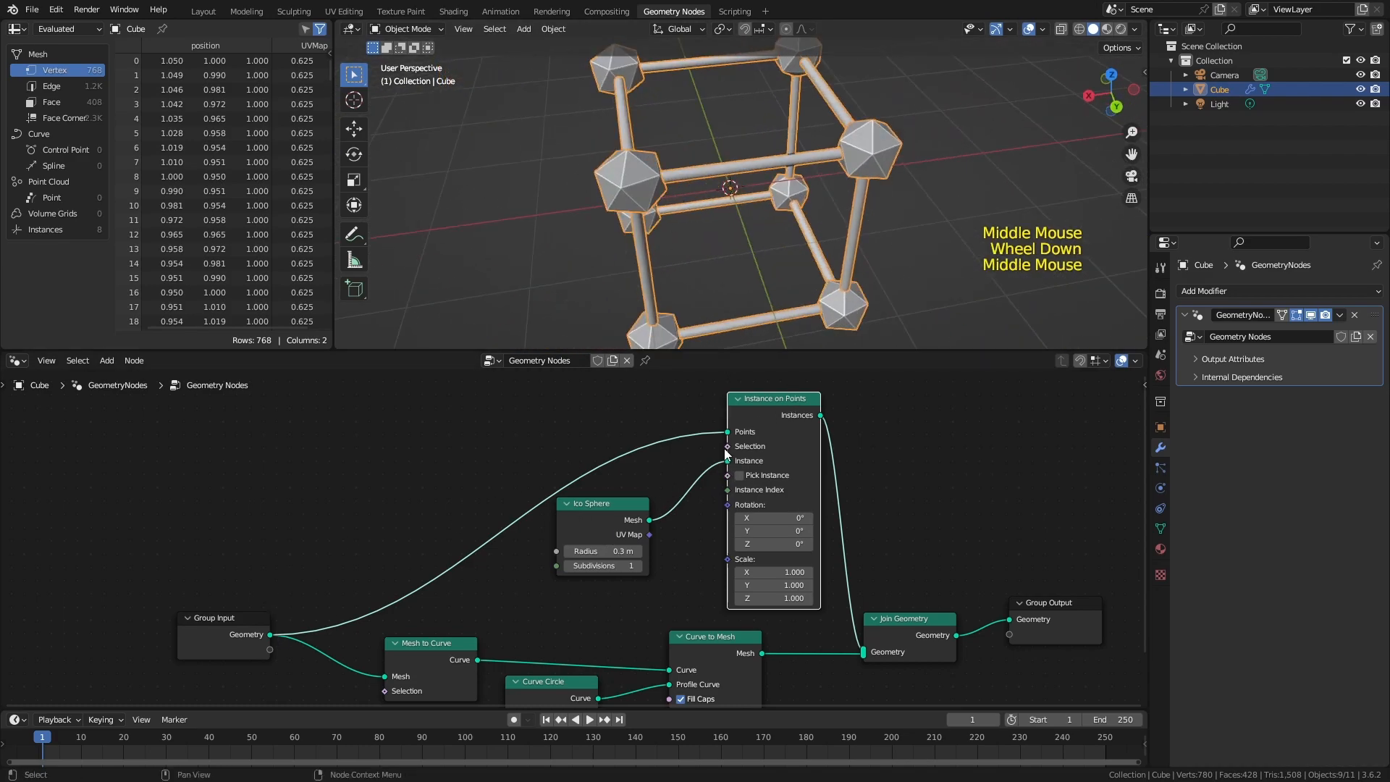
# View the whole frame with its spheres and review the Ico Sphere and Instance on Points settings, including the X scale.
pyautogui.moveTo(286, 584); pyautogui.dragTo(113, 692)
pyautogui.moveTo(750, 409); pyautogui.dragTo(754, 399)
pyautogui.moveTo(627, 503); pyautogui.dragTo(634, 511)
pyautogui.scroll(2, 641, 488)
pyautogui.moveTo(641, 489); pyautogui.dragTo(440, 563, button='middle')
pyautogui.moveTo(623, 224); pyautogui.dragTo(581, 246, button='middle')
pyautogui.scroll(-1, 607, 271)
pyautogui.scroll(-3, 658, 475)
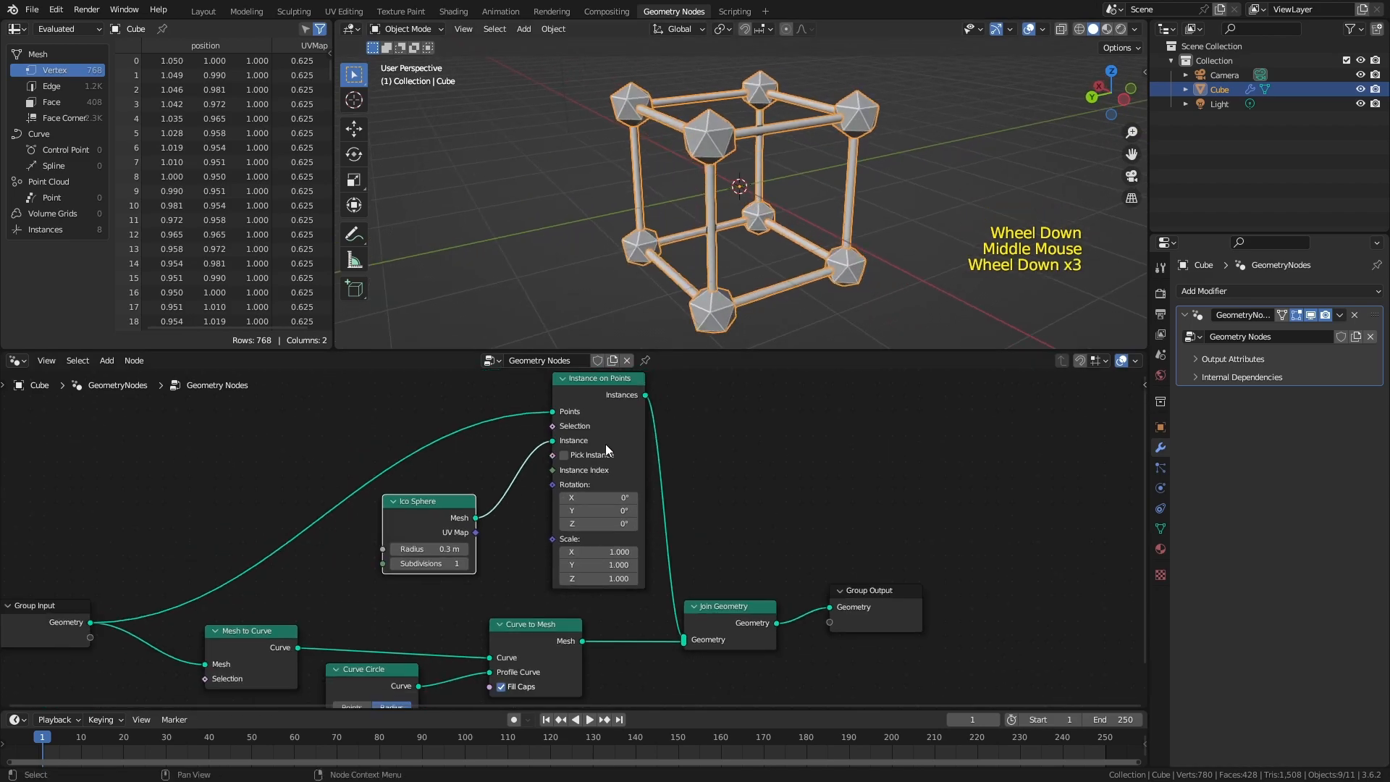
pyautogui.click(598, 552)
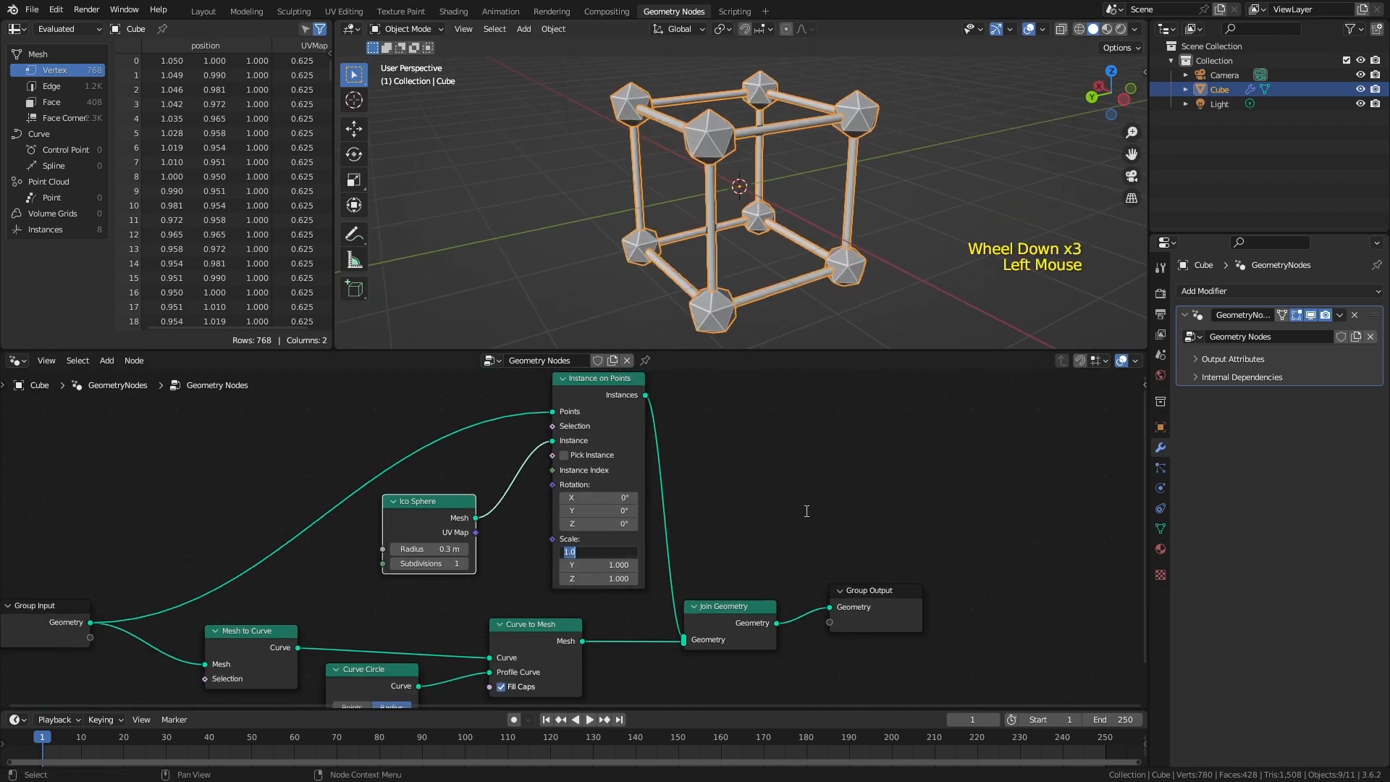
pyautogui.moveTo(670, 204); pyautogui.dragTo(710, 228, button='middle')
# Check the original cube's faces in Edit Mode with face selection in the Layout workspace, then return to Object Mode.
pyautogui.press('Tab')
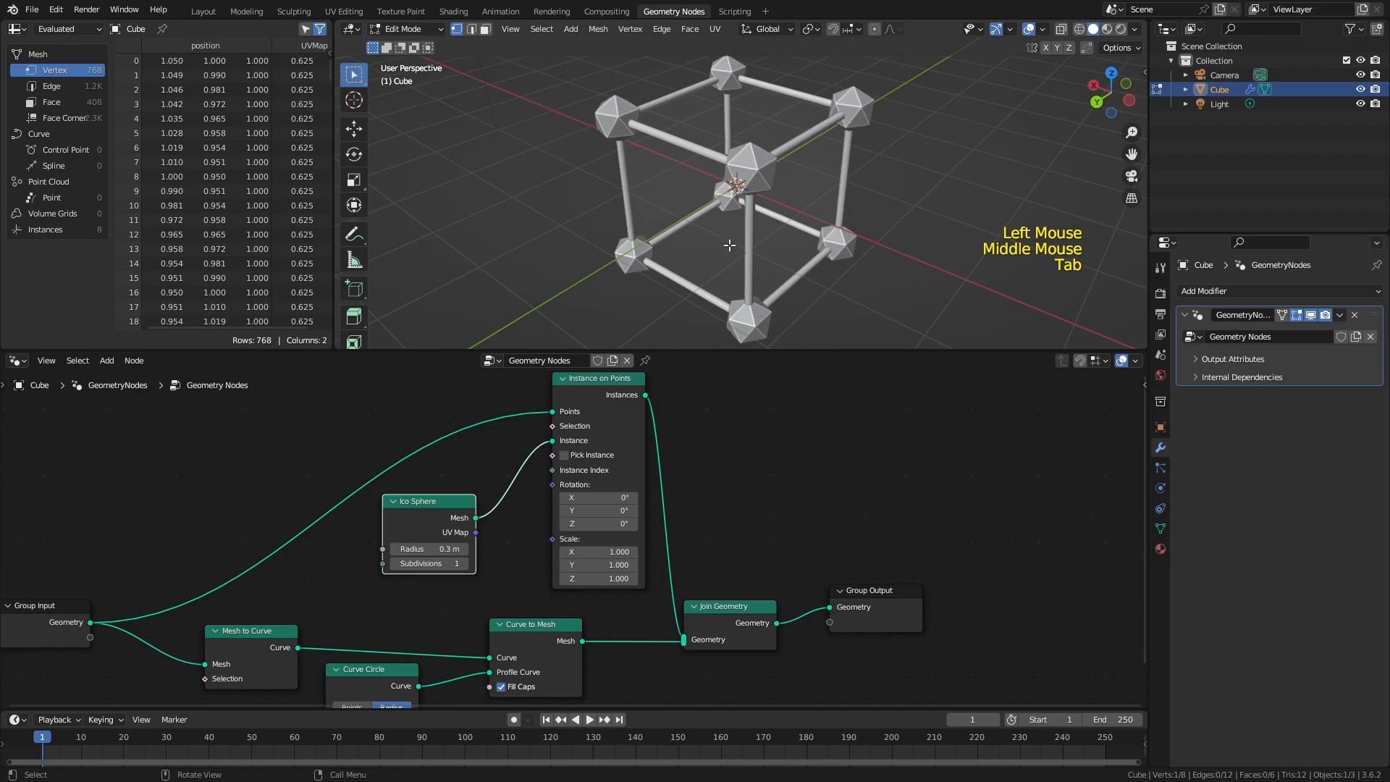
pyautogui.press('Tab')
pyautogui.click(202, 12)
pyautogui.moveTo(426, 264); pyautogui.dragTo(474, 366, button='middle')
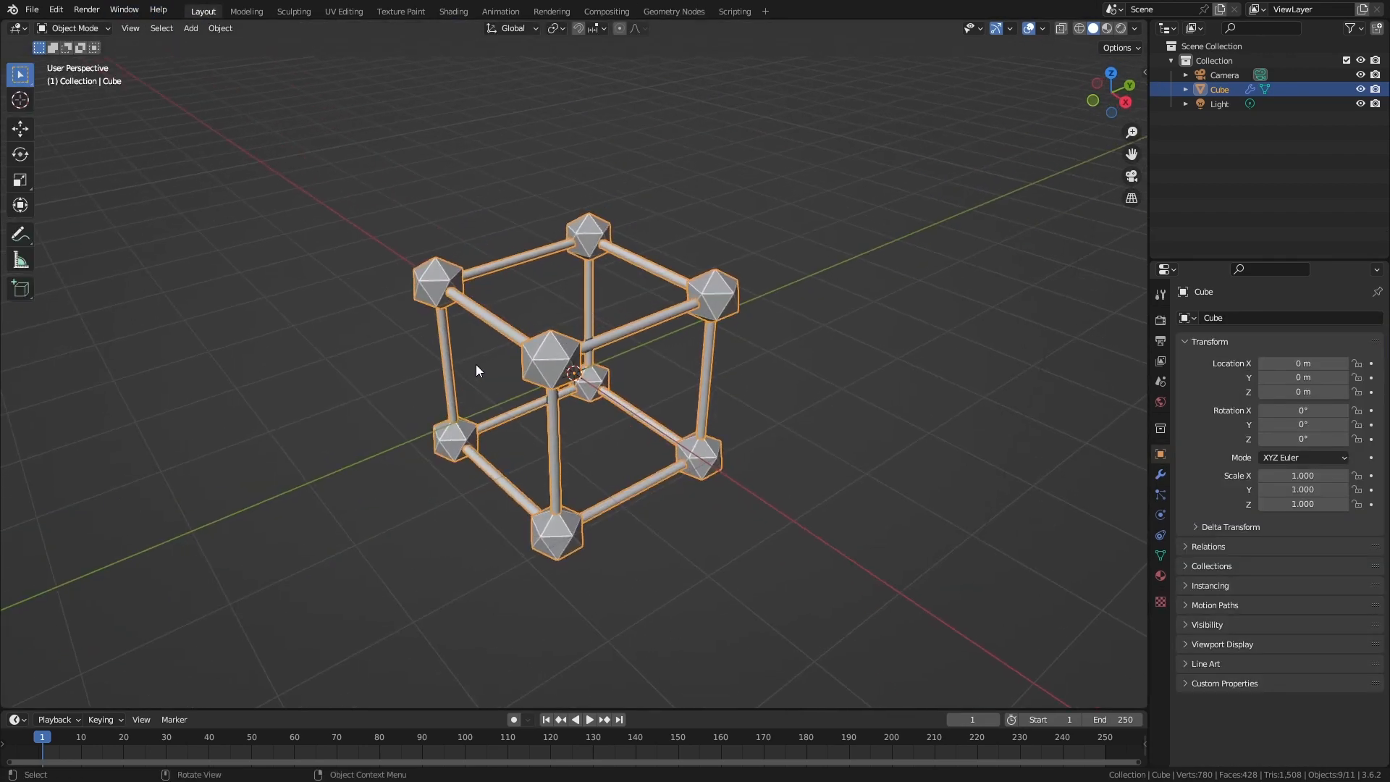
pyautogui.press('Tab')
pyautogui.moveTo(676, 385); pyautogui.dragTo(517, 404, button='middle')
pyautogui.press('3')
pyautogui.click(600, 363)
pyautogui.click(491, 338)
pyautogui.click(525, 380)
pyautogui.press('Tab')
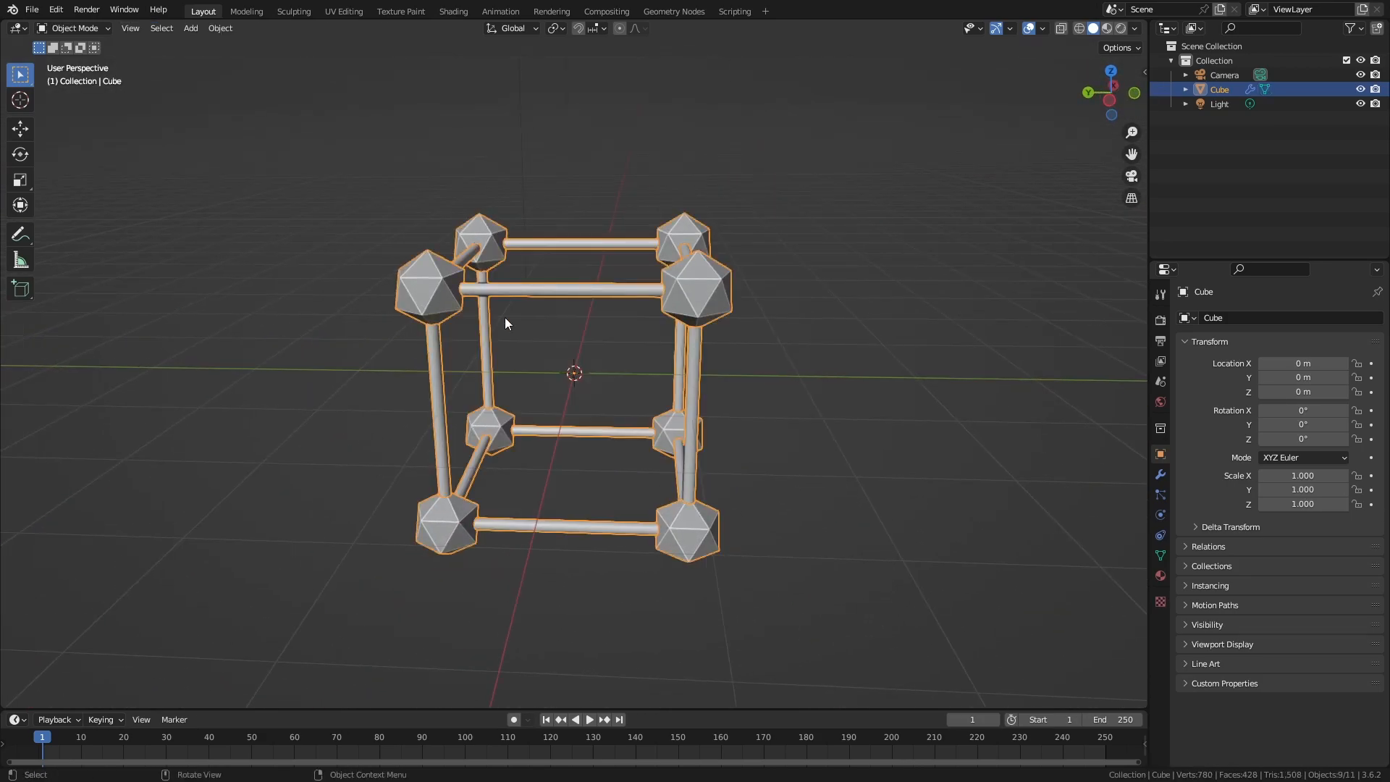
# Return to the Geometry Nodes workspace and undo the latest trial changes.
pyautogui.click(684, 14)
pyautogui.moveTo(587, 549)
pyautogui.mouseDown()
pyautogui.moveTo(681, 548)
pyautogui.moveTo(587, 549)
pyautogui.mouseUp()
pyautogui.hotkey('ctrl', 'z')
pyautogui.moveTo(588, 497)
pyautogui.mouseDown()
pyautogui.moveTo(500, 497)
pyautogui.moveTo(630, 497)
pyautogui.moveTo(589, 497)
pyautogui.moveTo(606, 510)
pyautogui.moveTo(583, 523)
pyautogui.mouseUp()
pyautogui.hotkey('ctrl', 'z')
pyautogui.hotkey('ctrl', 'z')
pyautogui.hotkey('ctrl', 'z')
pyautogui.moveTo(400, 656); pyautogui.dragTo(713, 484, button='middle')
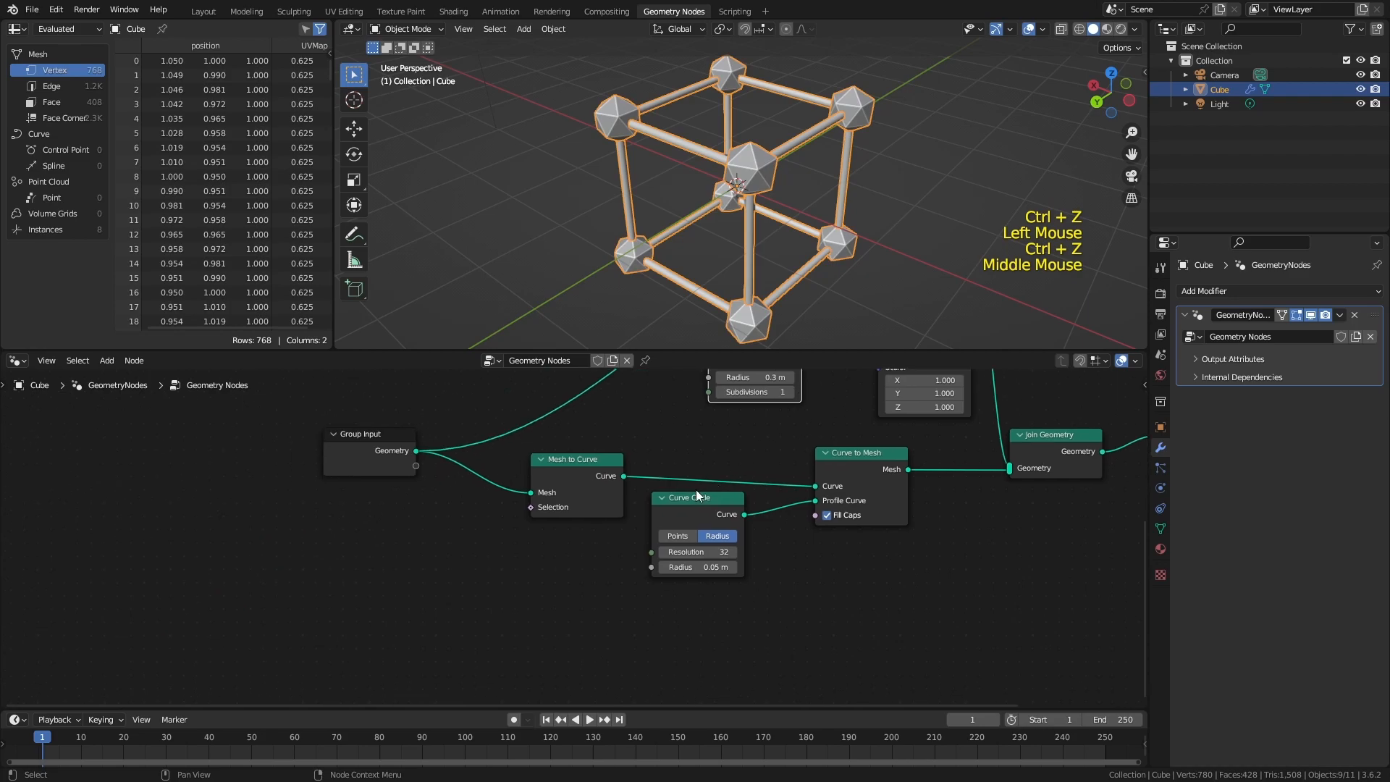
pyautogui.moveTo(694, 569); pyautogui.dragTo(727, 570)
pyautogui.moveTo(621, 235); pyautogui.dragTo(786, 136, button='middle')
pyautogui.scroll(1, 786, 136)
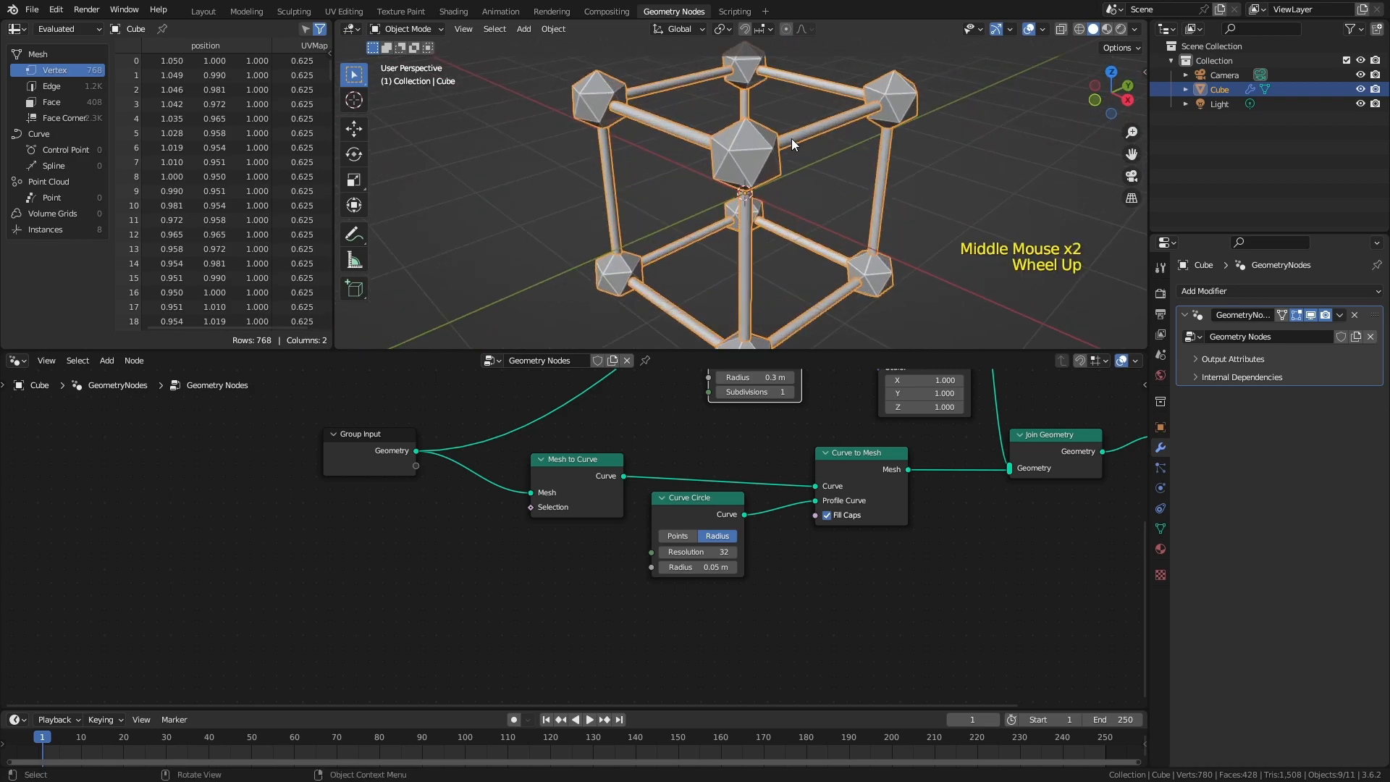